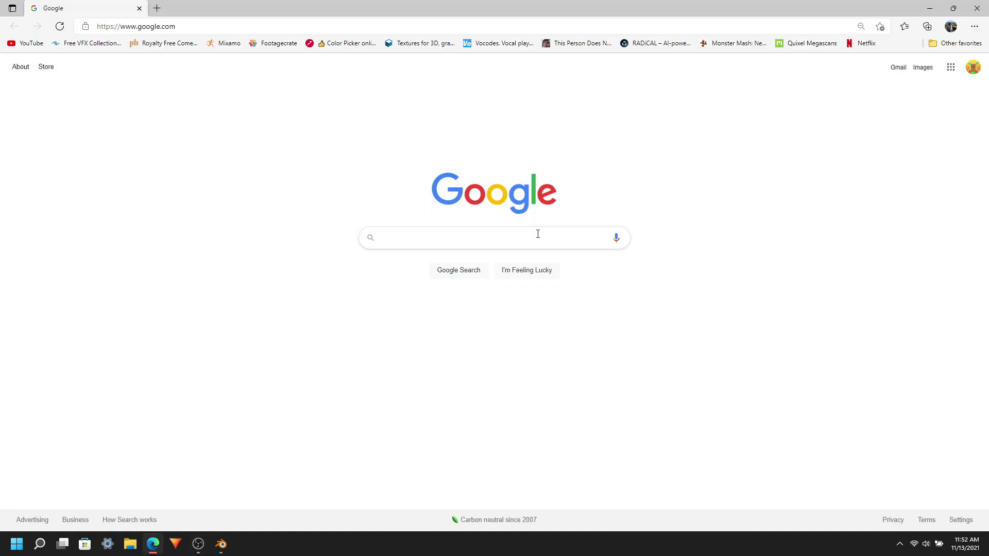
Search Google for Textures.com and open the site
type("Tex")
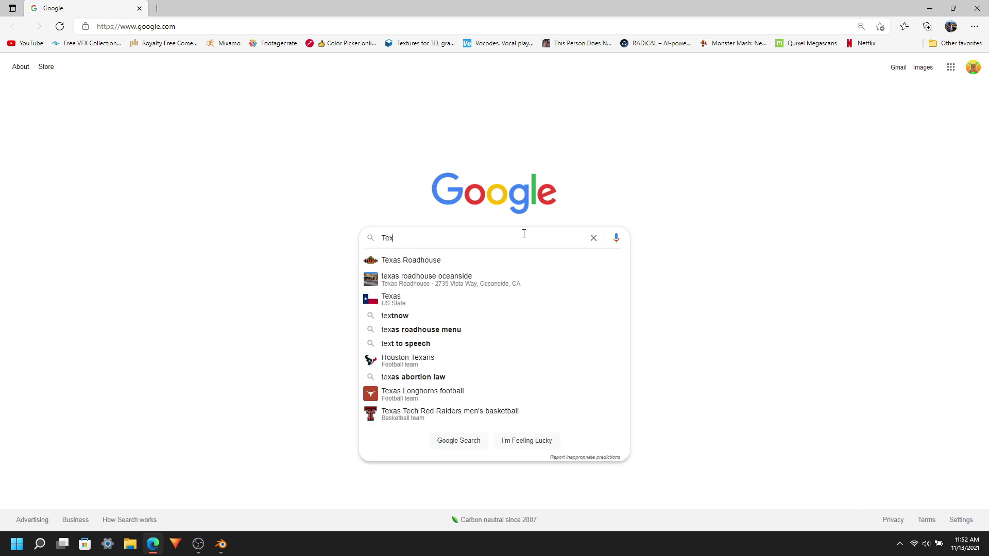
type("tures com")
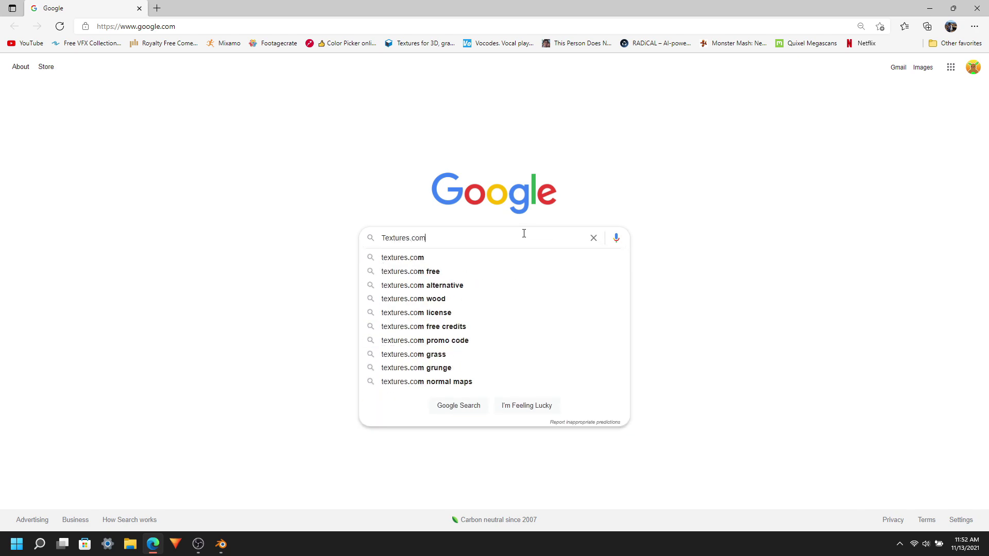
key("Return")
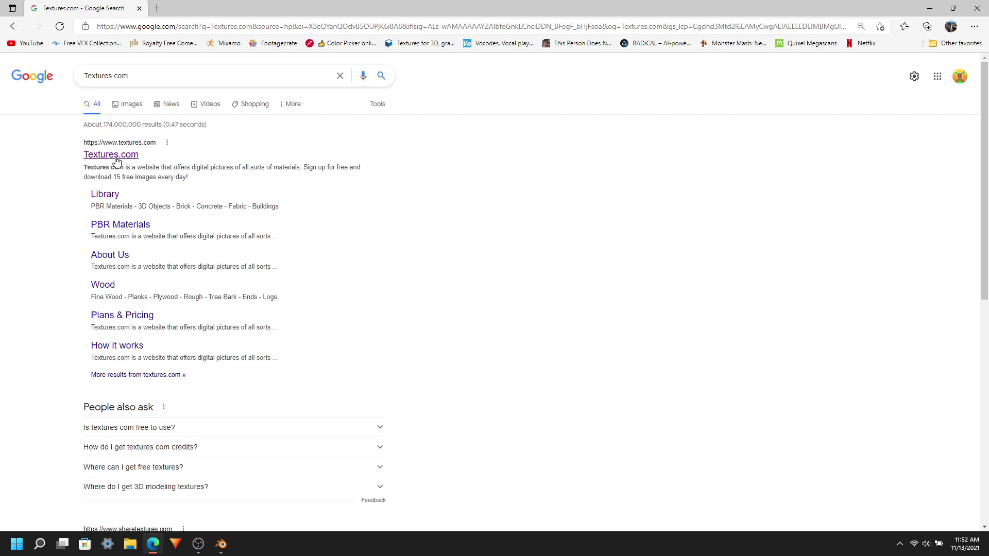
left_click(114, 156)
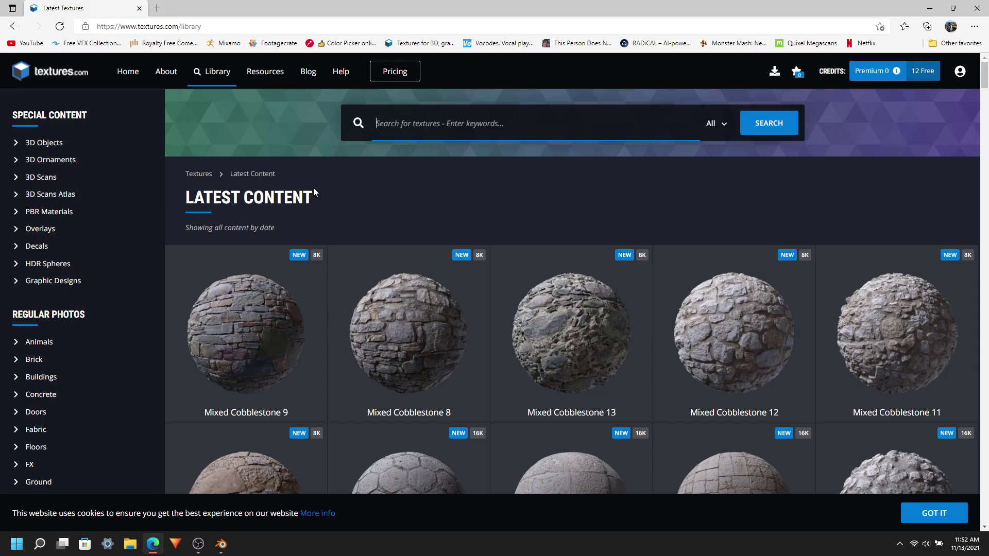
Search the texture library for "Vending" and open the photo of the blue drinks vending machine
type("Vend")
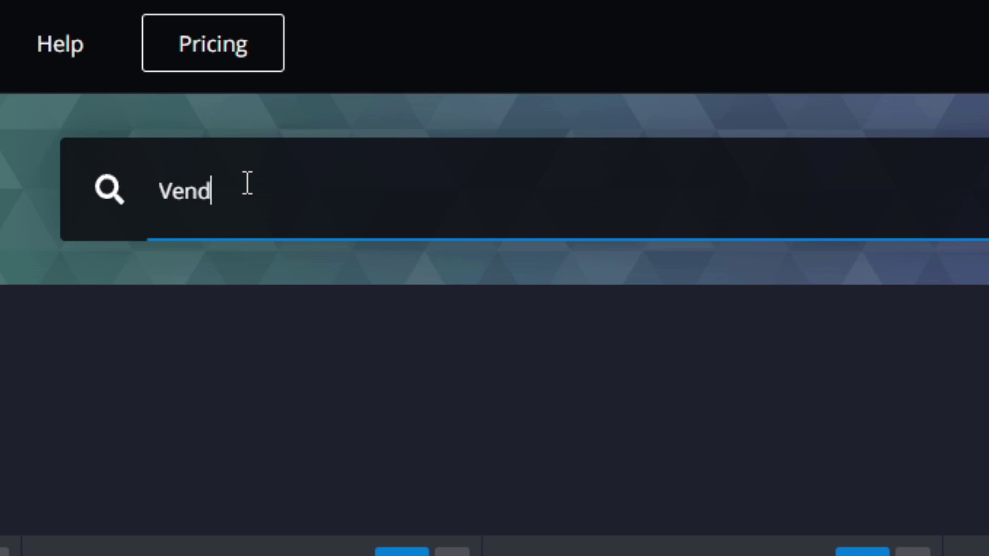
type("ing")
key("Return")
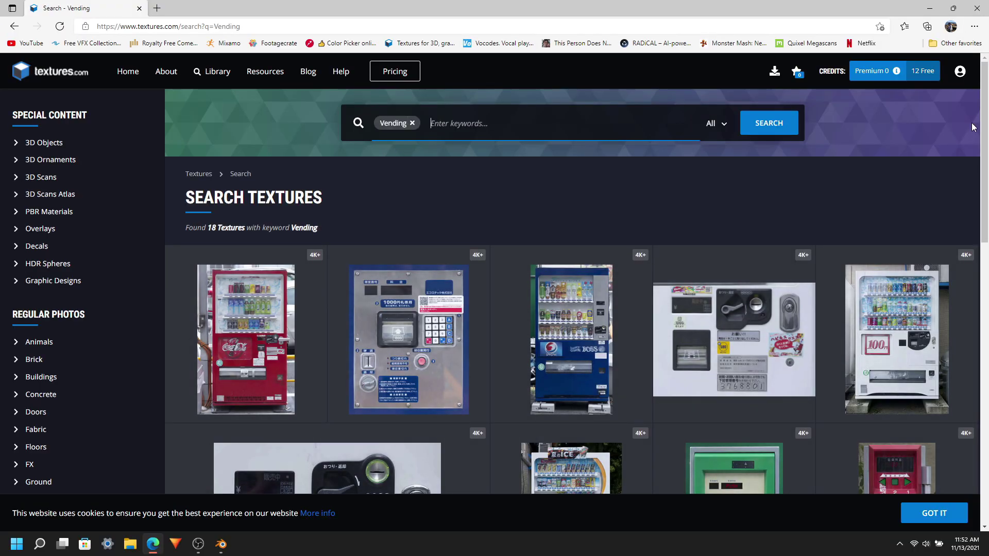
left_click(579, 313)
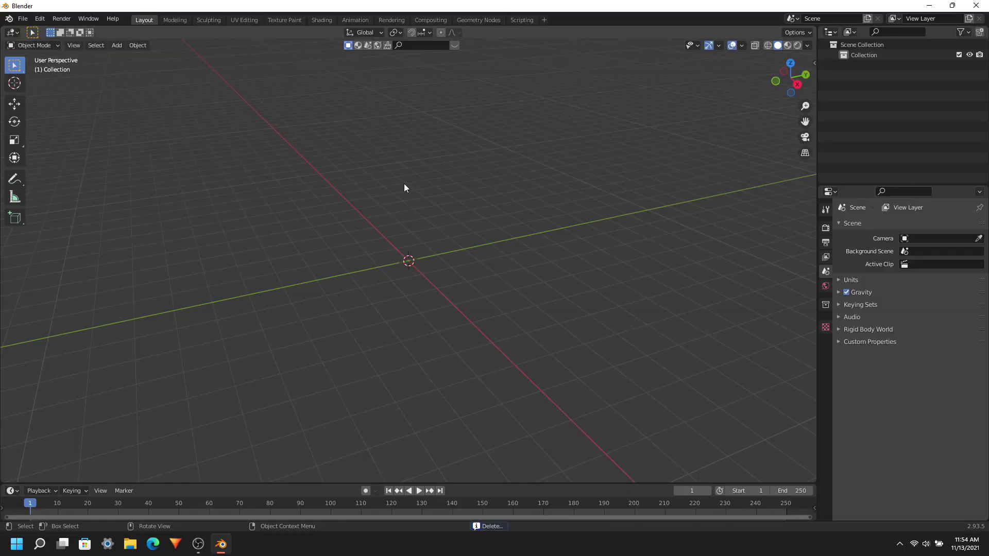
In Blender, import the blue vending machine photo from the Downloads folder as an image plane
key("shift+a")
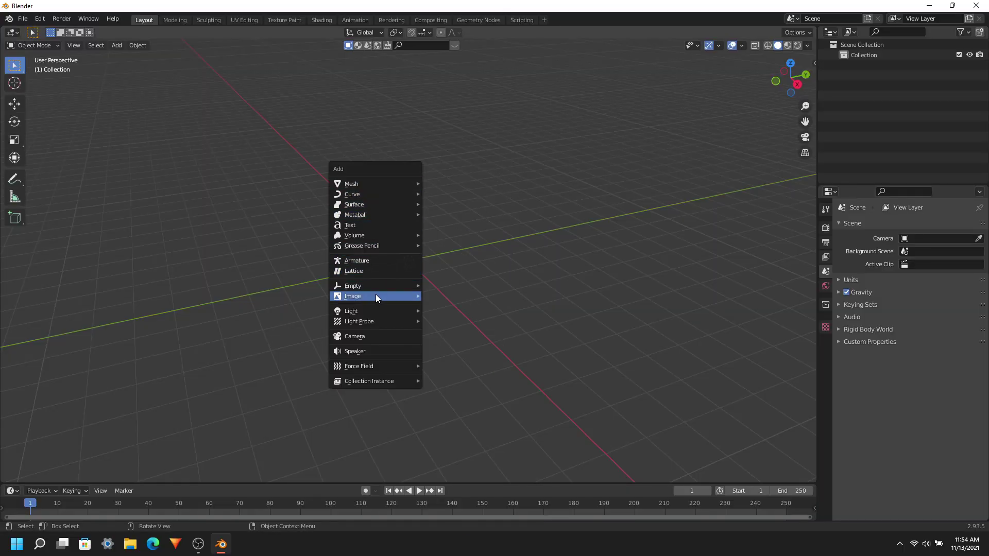
mouse_move(399, 296)
left_click(459, 316)
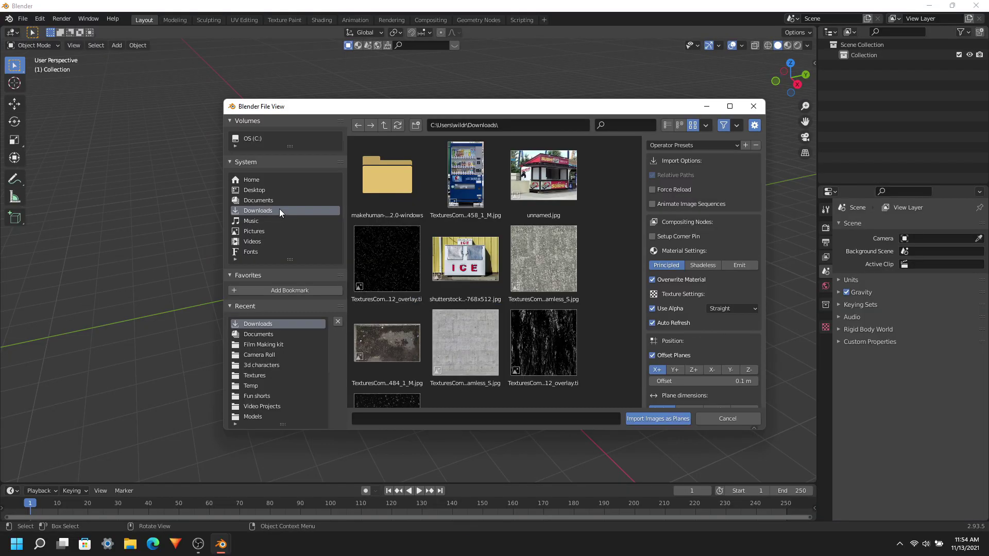
double_click(482, 192)
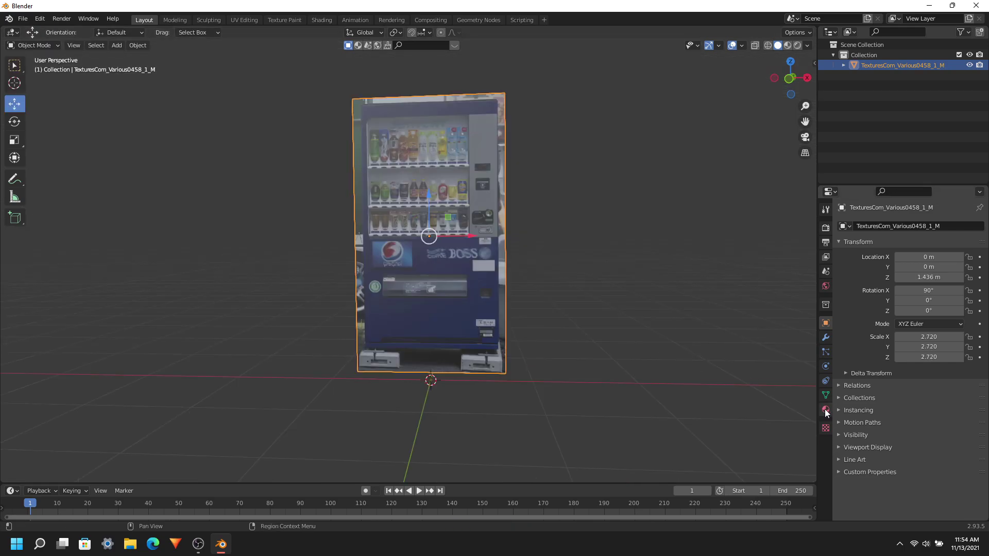
Set the Blend Mode of the vending machine plane's material to Opaque
left_click(825, 409)
scroll(891, 415, "down", 15)
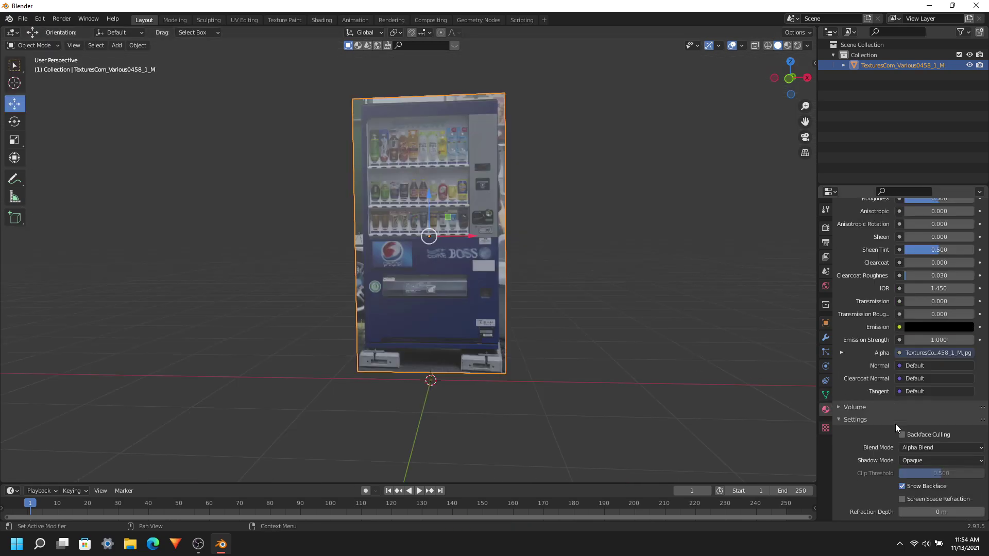
left_click(915, 386)
left_click(916, 395)
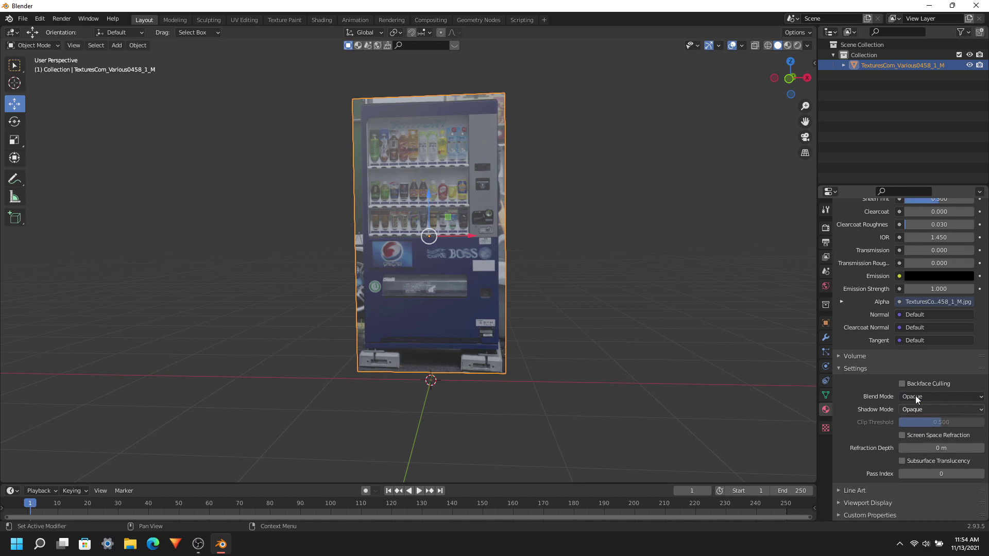
left_click(674, 350)
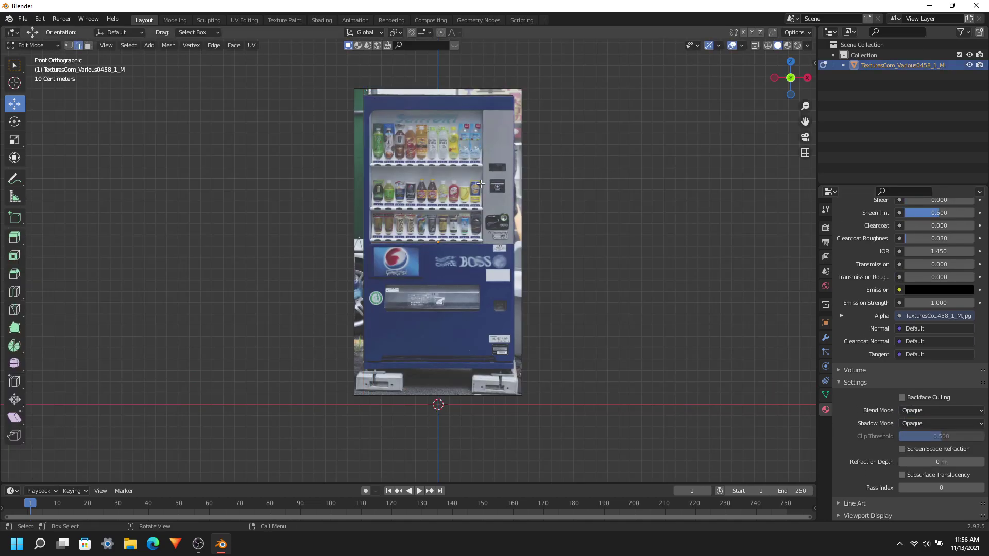
Add edge loops to the image plane along the outer edges of the pictured vending machine
scroll(464, 186, "up", 5)
key("3")
scroll(465, 165, "down", 5)
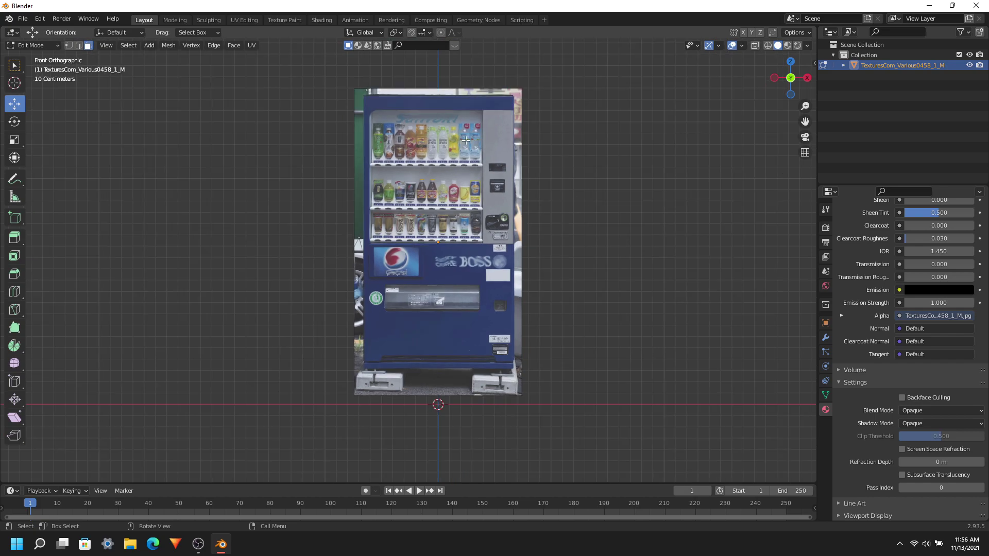
left_click(438, 96)
left_click(364, 135)
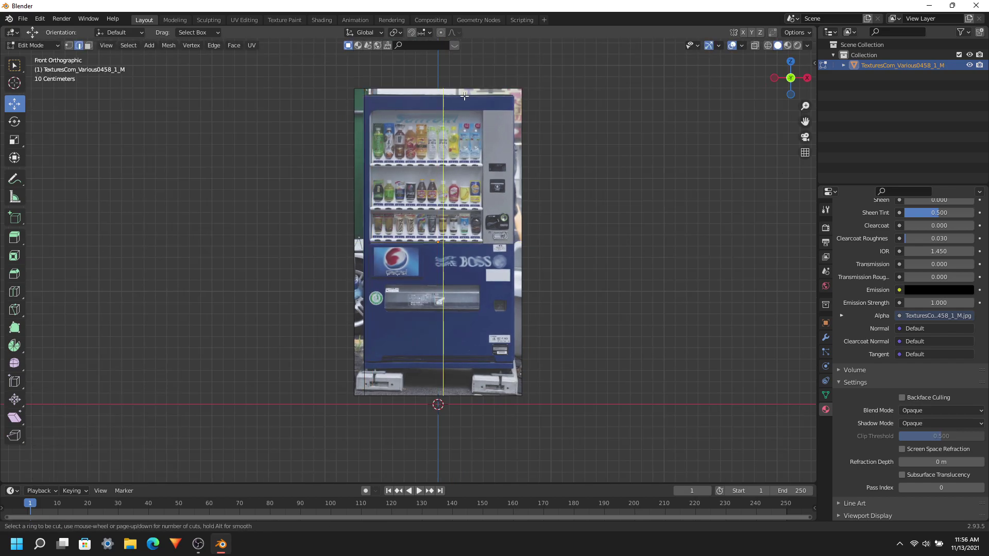
Delete the border faces of the plane that lie outside the vending machine's outline
left_click(359, 122)
left_click(438, 92, "ctrl")
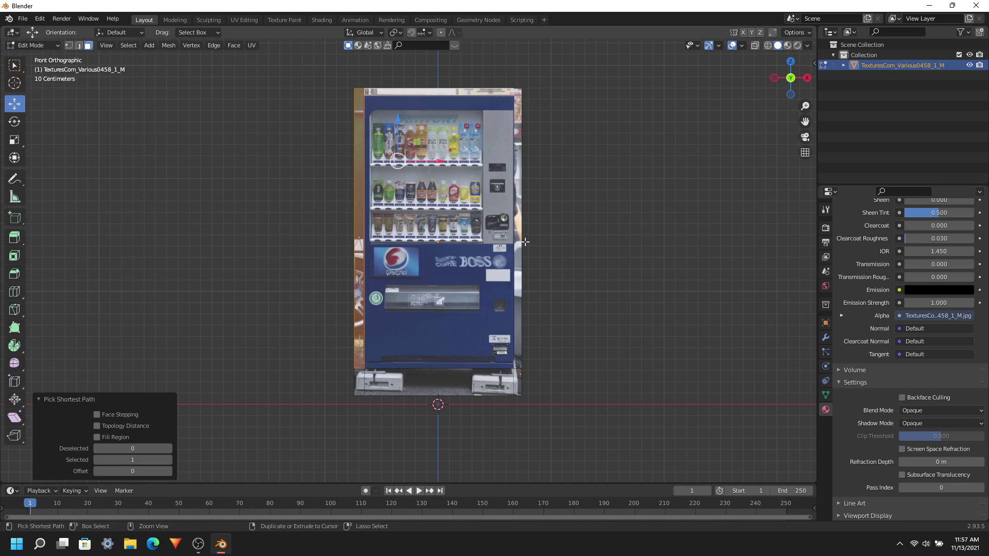
left_click(518, 241, "ctrl")
left_click(447, 382, "ctrl")
left_click(359, 382, "ctrl")
key("x")
left_click(487, 305)
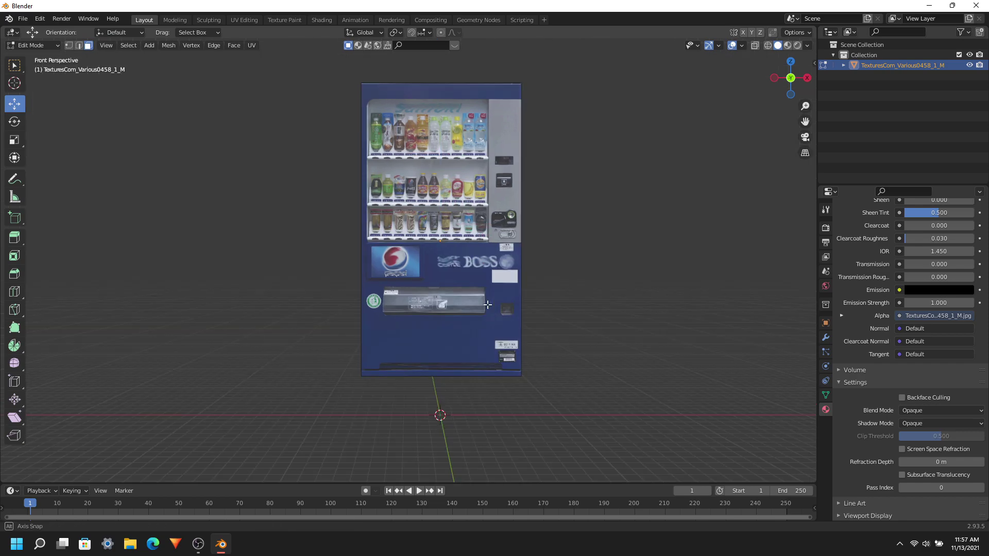
Extrude the vending machine's front face about 0.7 m to give the body its depth
middle_click_drag(487, 305, 509, 295)
key("e")
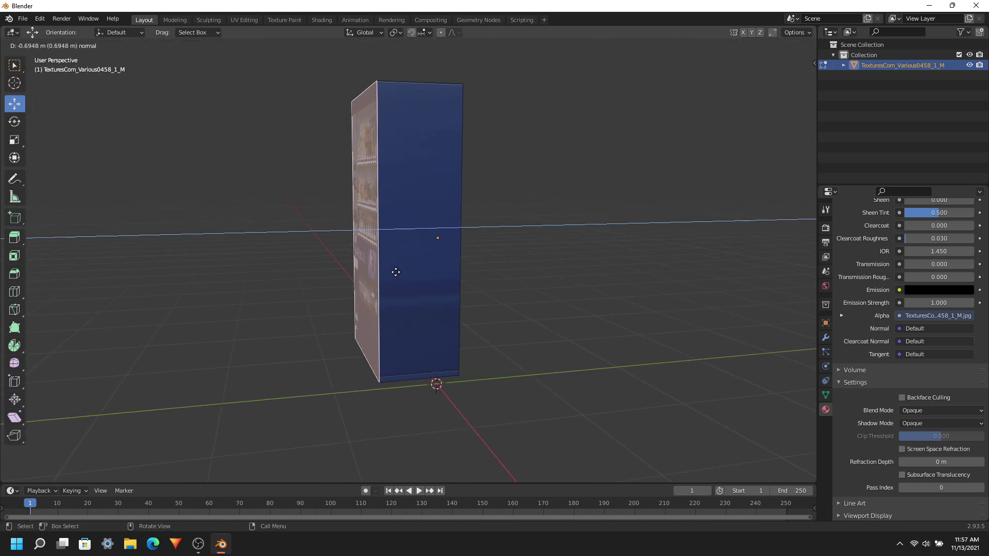
left_click(391, 272)
middle_click_drag(392, 271, 510, 265)
scroll(418, 270, "down", 2)
key("Tab")
left_click(558, 174)
In the UV Editing workspace, unwrap the machine's side face, then scale down and move its UVs on the photo
left_click(251, 21)
middle_click_drag(546, 206, 591, 203)
left_click(592, 203)
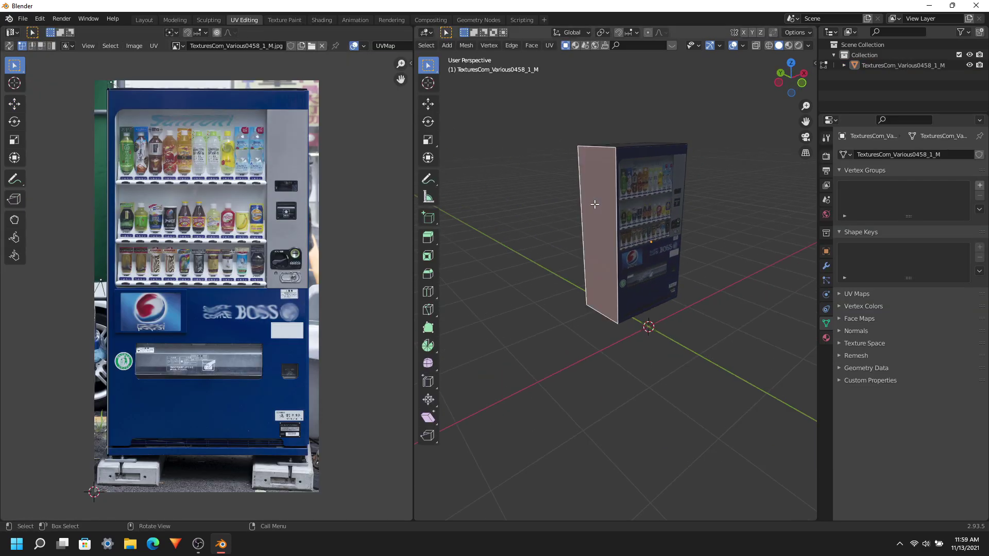
key("u")
left_click(574, 256)
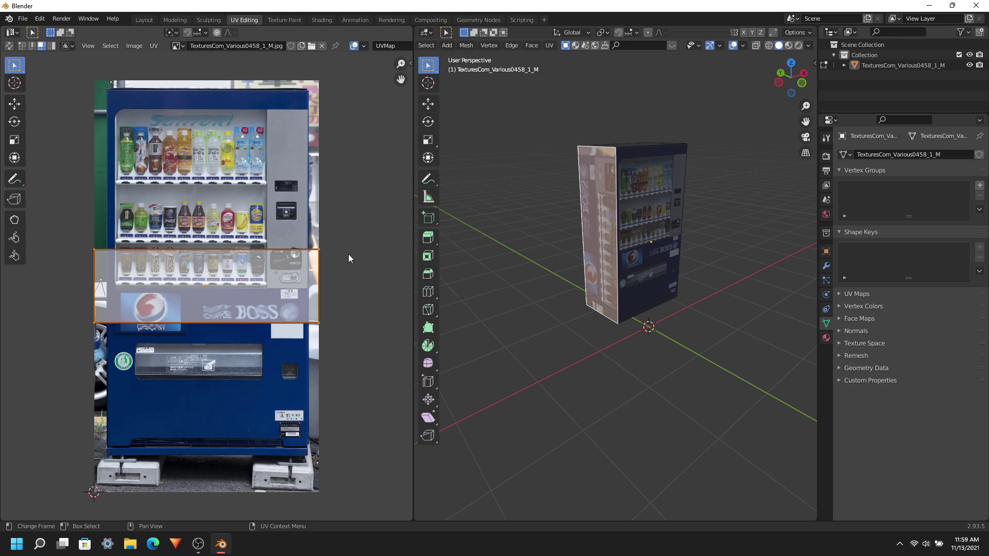
key("s")
left_click(274, 261)
key("g")
left_click(261, 389)
Move the side face's UVs onto the blue lower area of the photo
scroll(720, 201, "up", 3)
middle_click_drag(678, 217, 713, 201)
left_click(713, 201)
middle_click_drag(714, 201, 722, 197)
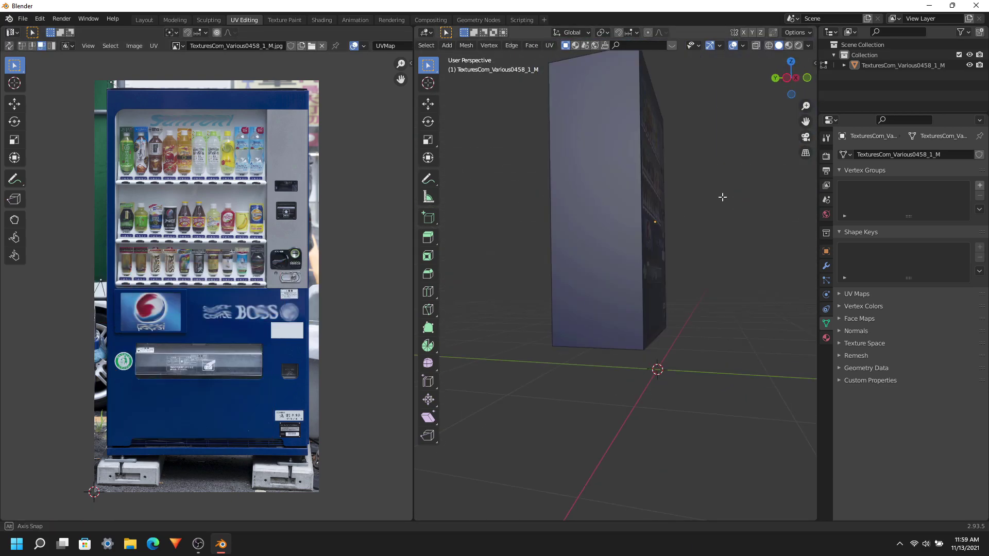
left_click(618, 216)
key("g")
left_click(242, 411)
Unwrap the machine's top face, then scale down and reposition its UVs on the photo
middle_click_drag(701, 258, 670, 304)
left_click(630, 159)
key("i")
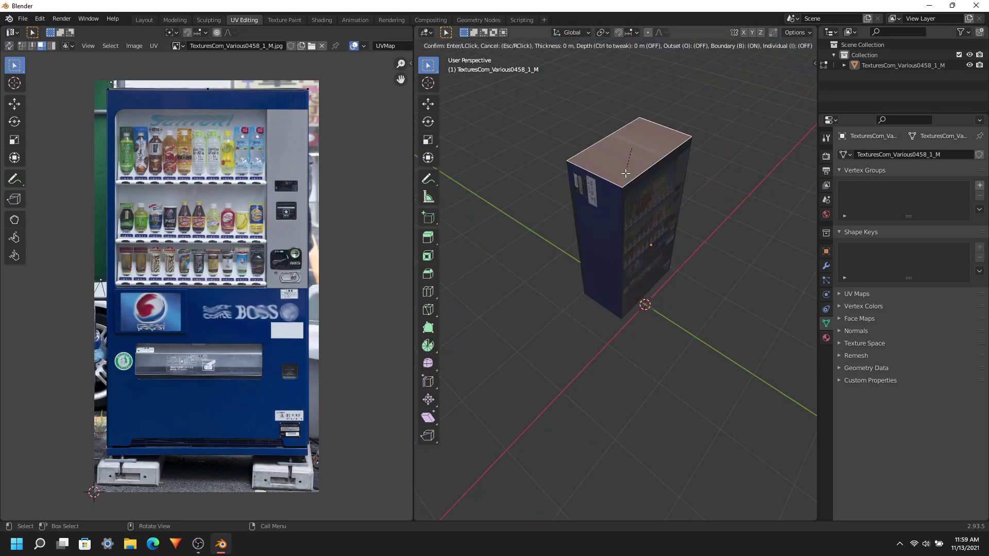
right_click(625, 173)
key("u")
left_click(626, 174)
key("s")
left_click(233, 275)
key("g")
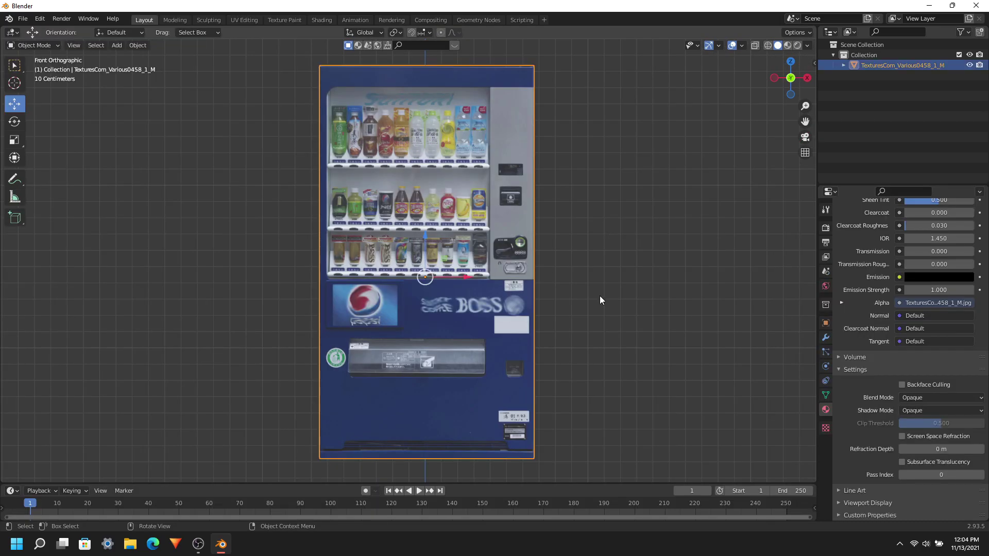
Add vertical and horizontal edge loops to the machine's front along the borders of the drinks display window
key("Tab")
key("ctrl+r")
left_click(333, 79)
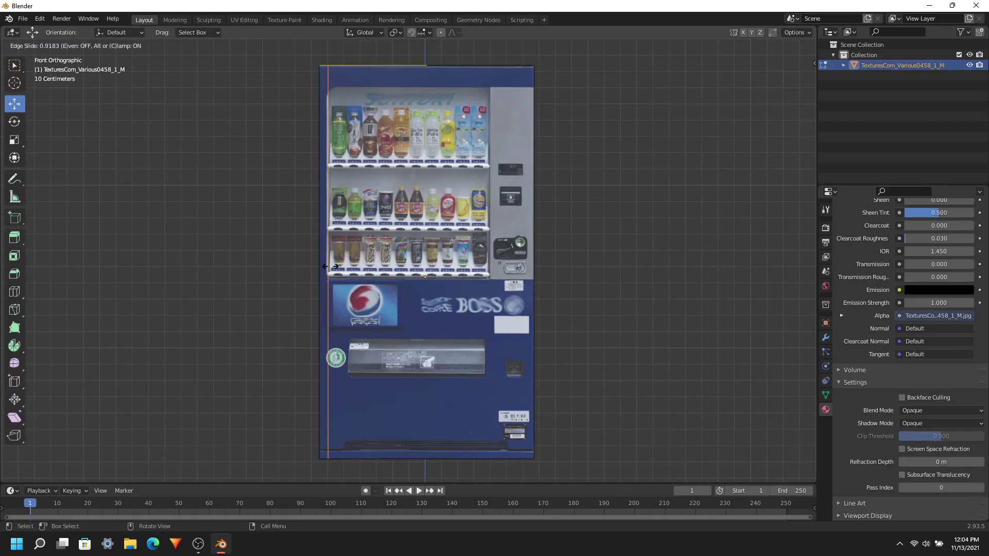
left_click(330, 266)
key("ctrl+r")
left_click(320, 304)
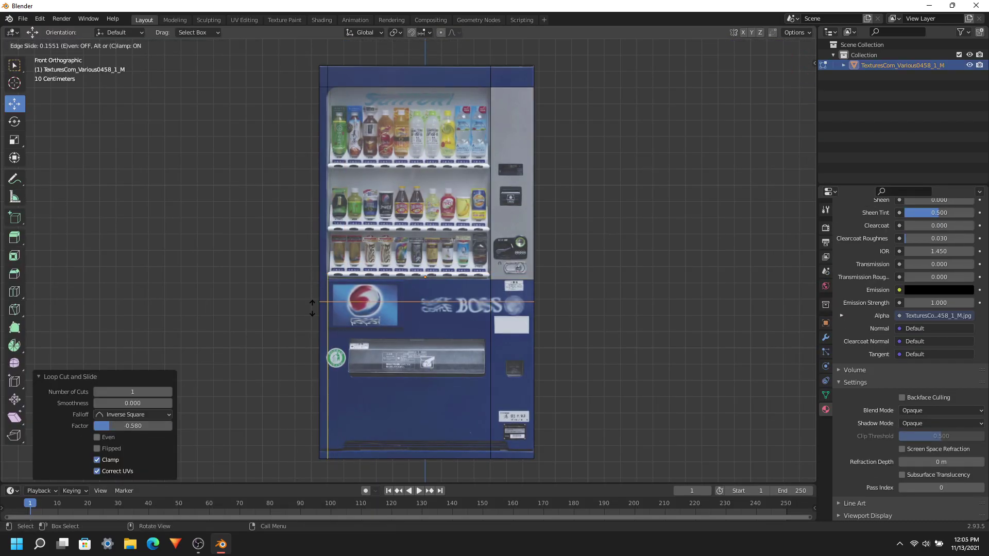
left_click(380, 280)
left_click(412, 87)
Select the drinks display face and extrude it inward to recess the window
key("3")
left_click(438, 206)
middle_click_drag(502, 254, 547, 273)
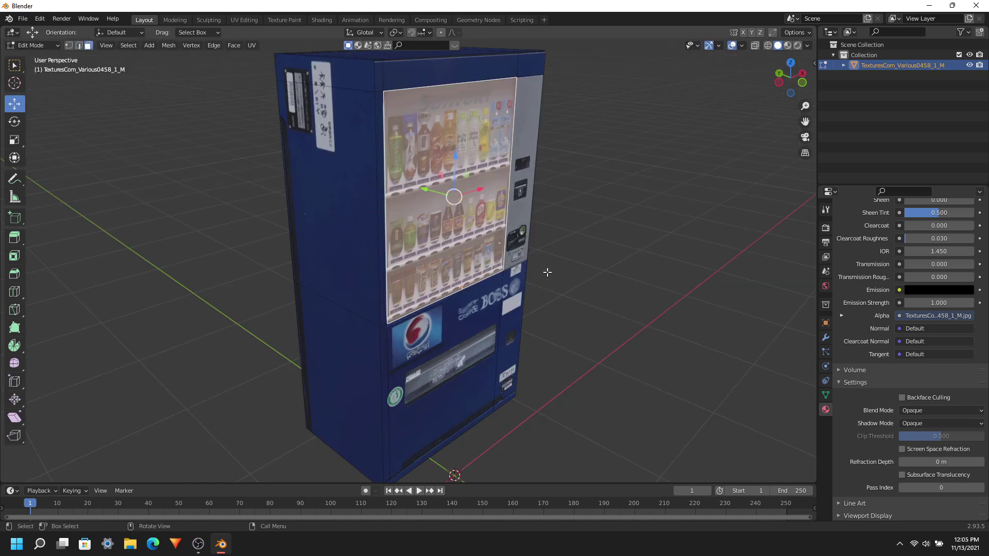
key("e")
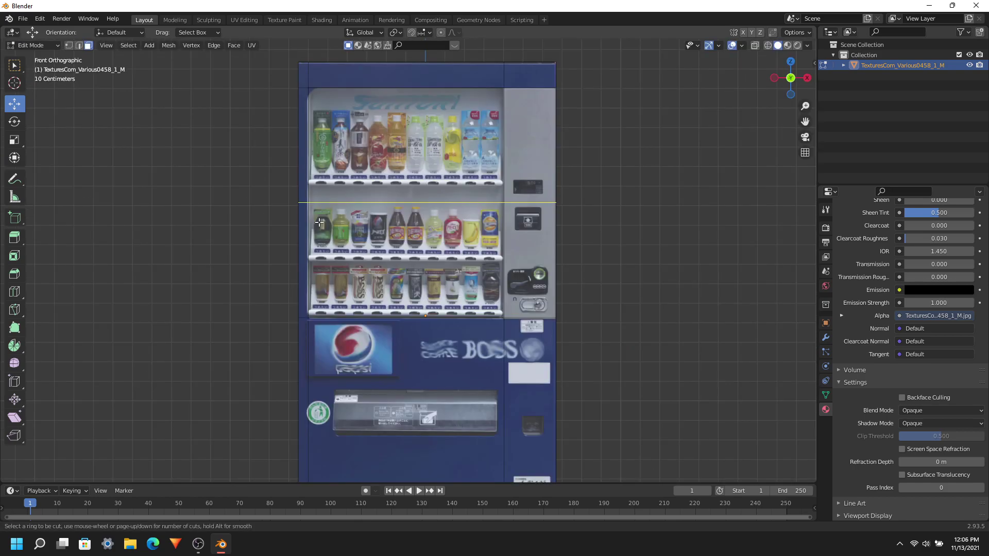
Add edge loops along the edges of the bottom and middle shelf strips in the recessed display
left_click(327, 207)
left_click(341, 306)
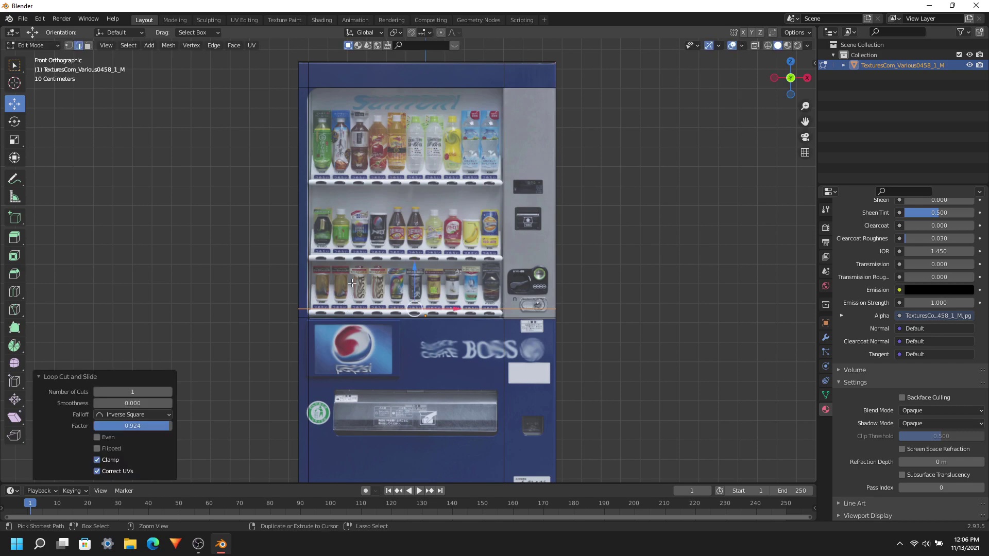
key("ctrl+r")
left_click(334, 201)
left_click(338, 260)
key("ctrl+r")
left_click(334, 180)
left_click(334, 256)
Add two edge loops around the top shelf strip and extrude the three shelf strips outward about 0.04 m
key("ctrl+r")
left_click(329, 157)
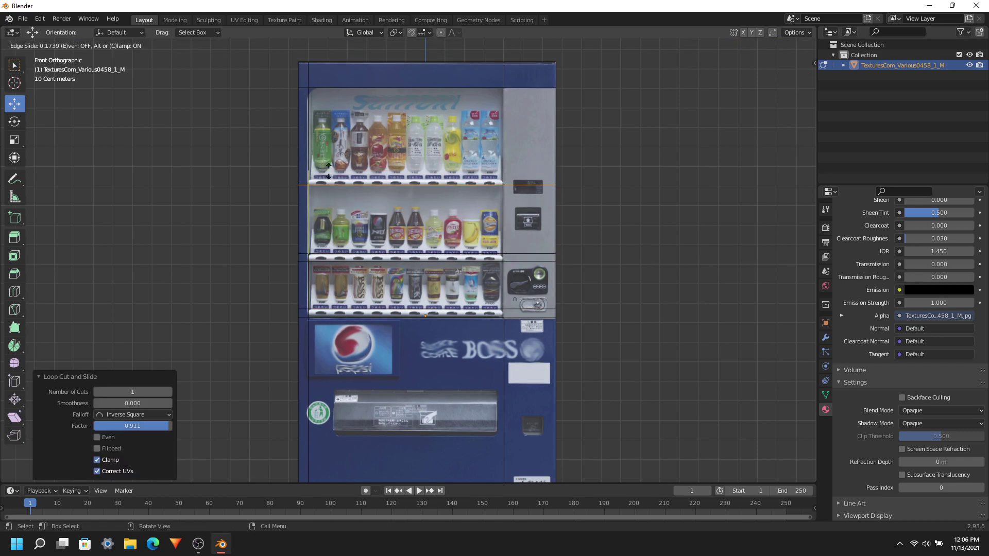
left_click(328, 171)
key("ctrl+r")
left_click(319, 127)
left_click(319, 168)
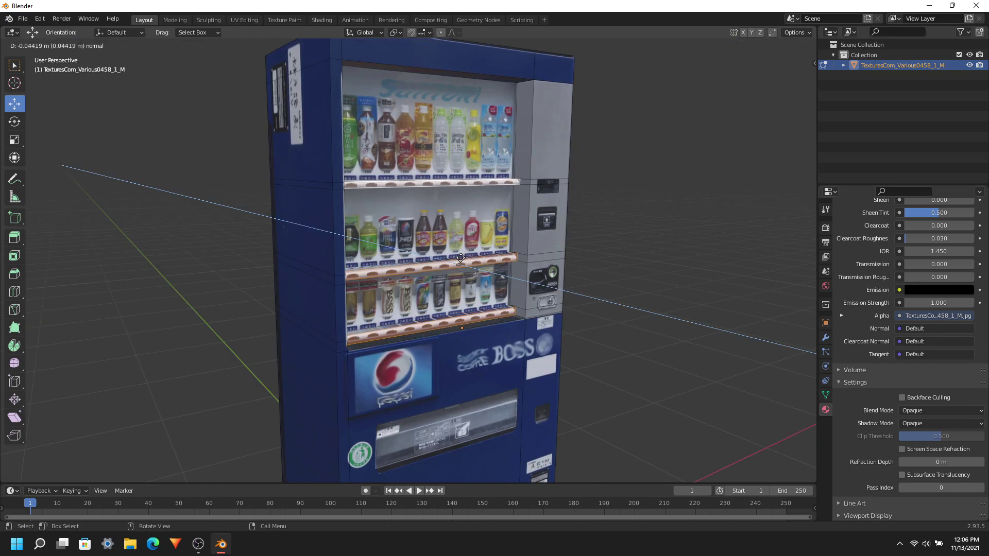
left_click(461, 258)
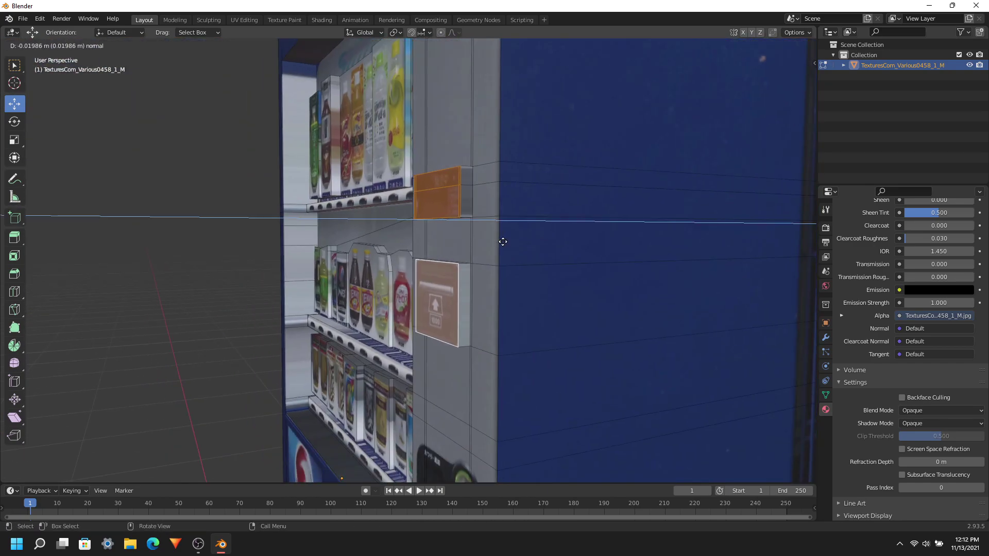
Extrude the price display and bill slot panels outward about 0.02 m
left_click(503, 241)
left_click(453, 280)
key("e")
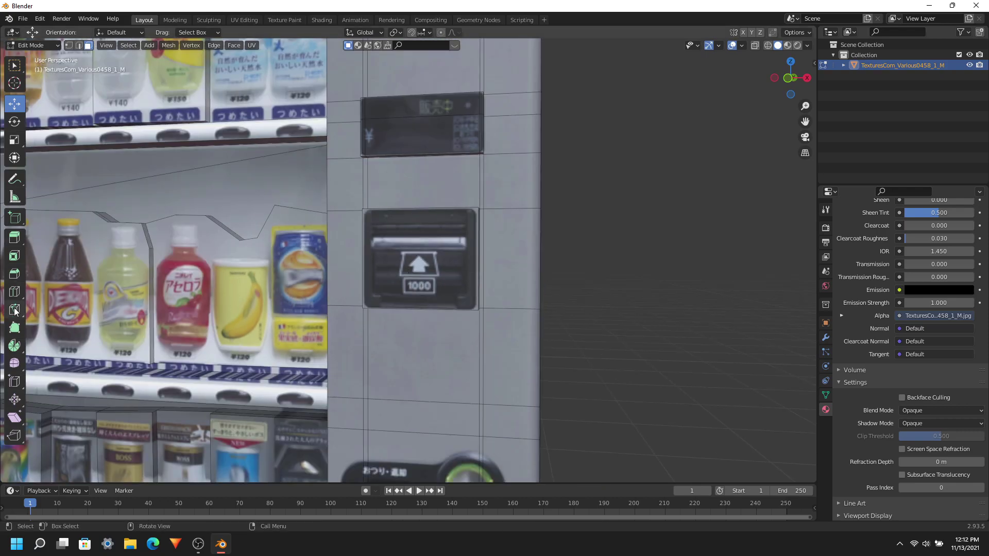
Start a Knife cut along the metallic bar of the bill slot panel
key("k")
left_click(372, 227)
left_click(371, 238)
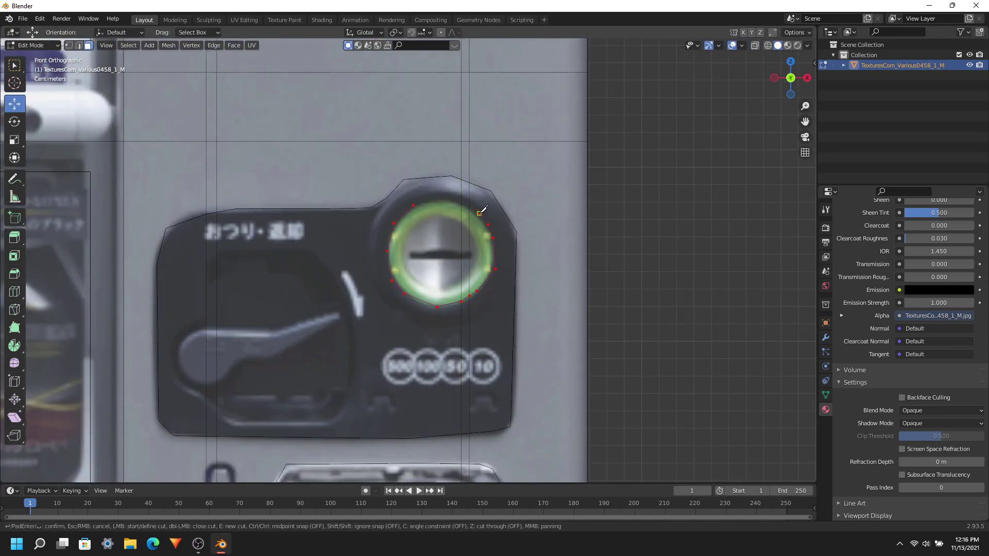
Close the Knife cut around the green ring of the coin slot
left_click(442, 200)
left_click(413, 205)
key("Return")
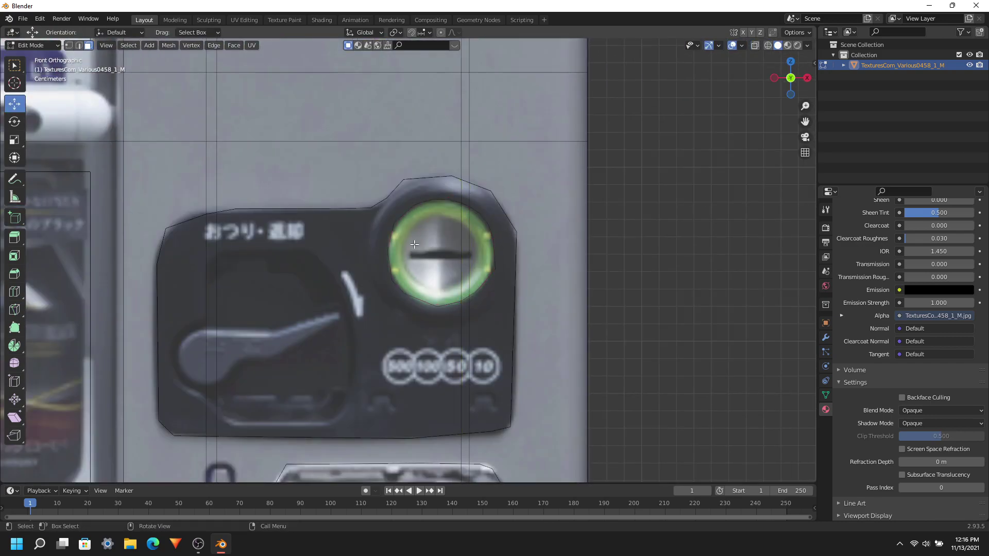
Knife-cut a narrow horizontal rectangle around the coin opening inside the green ring
key("k")
key("Escape")
key("k")
left_click(412, 250)
left_click(474, 251)
left_click(474, 257)
left_click(411, 257)
left_click(412, 250)
key("Return")
Knife-cut the outline of the recess around the coin return lever
middle_click_drag(235, 280, 337, 226, "shift")
key("k")
key("Return")
key("k")
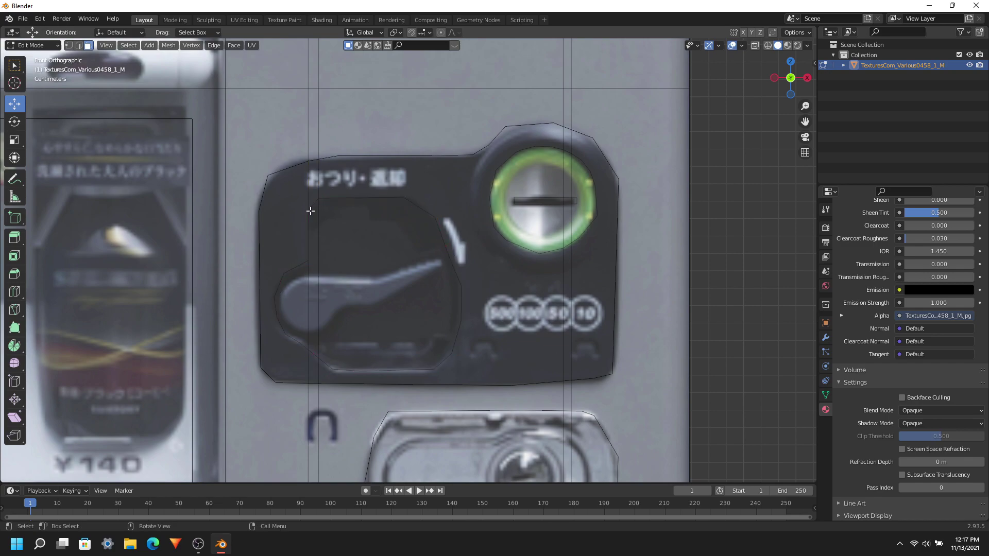
Knife-cut the rounded end of the coin return lever and apply the cut
left_click(308, 276)
left_click(291, 284)
left_click(282, 296)
left_click(283, 316)
left_click(308, 276)
key("Return")
middle_click_drag(464, 268, 376, 273)
left_click(378, 298)
left_click(489, 247)
left_click(469, 247, "ctrl")
key("ctrl+z")
key("ctrl+z")
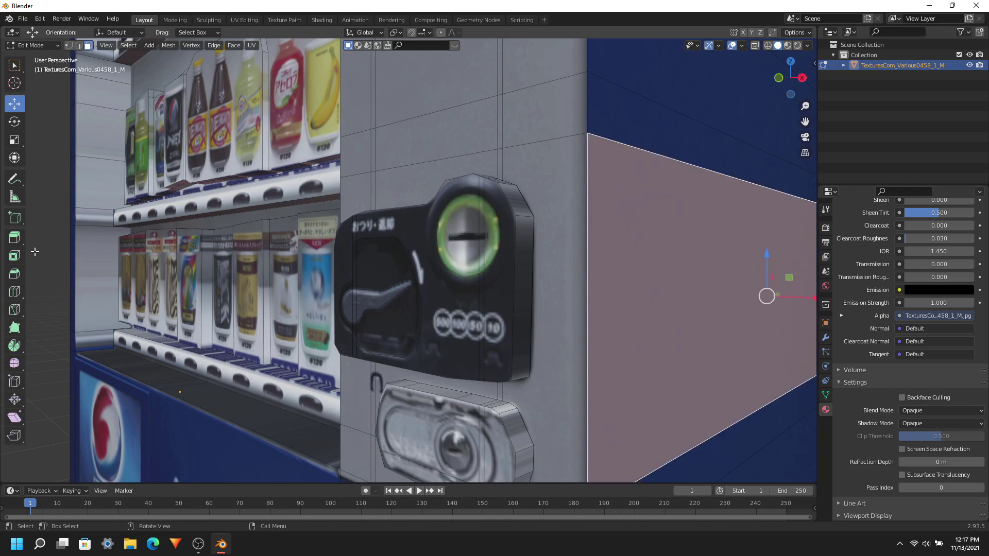
key("ctrl+shift+z")
key("ctrl+shift+z")
Sink the coin slot's green ring area and its narrow opening into the black panel
middle_click_drag(33, 251, 206, 250)
left_click(335, 248)
middle_click_drag(335, 248, 412, 243, "shift")
left_click(416, 243, "ctrl")
key("shift+grave")
key("Escape")
Extrude the coin return recess inward, including the faces of the lever and its rounded end
left_click(399, 260)
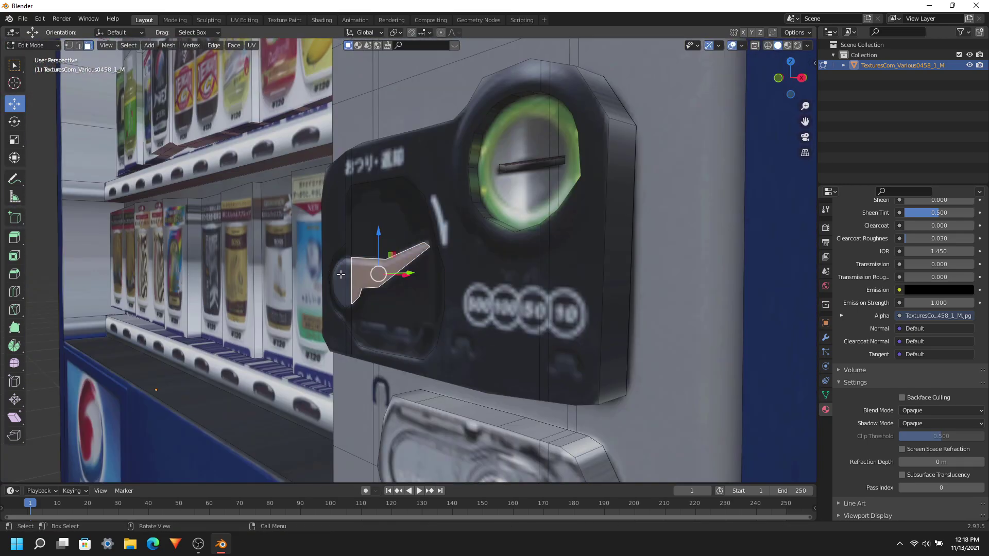
left_click(392, 298, "shift")
left_click(342, 278, "shift")
key("e")
key("Escape")
key("shift+grave")
key("Escape")
Select the faces of the coin return lever inside the recess and extrude them
left_click(361, 271)
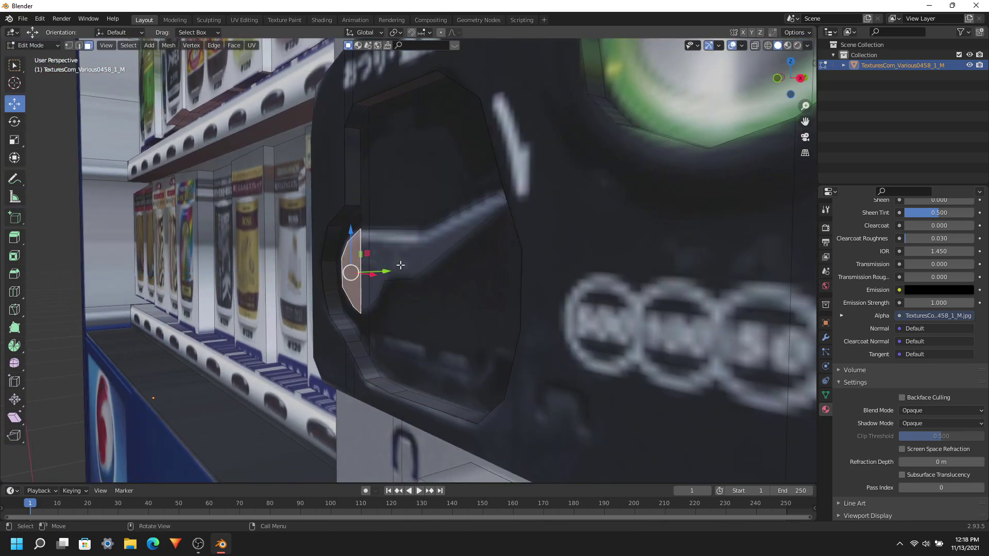
left_click(400, 264, "shift")
key("e")
left_click(426, 269)
Knife-cut the outline of the inner recess on the metal lock plate below the coin panel
key("shift+grave")
left_click(408, 260)
key("shift+space")
key("k")
left_click(431, 203)
left_click(325, 204)
left_click(293, 221)
left_click(281, 239)
left_click(291, 284)
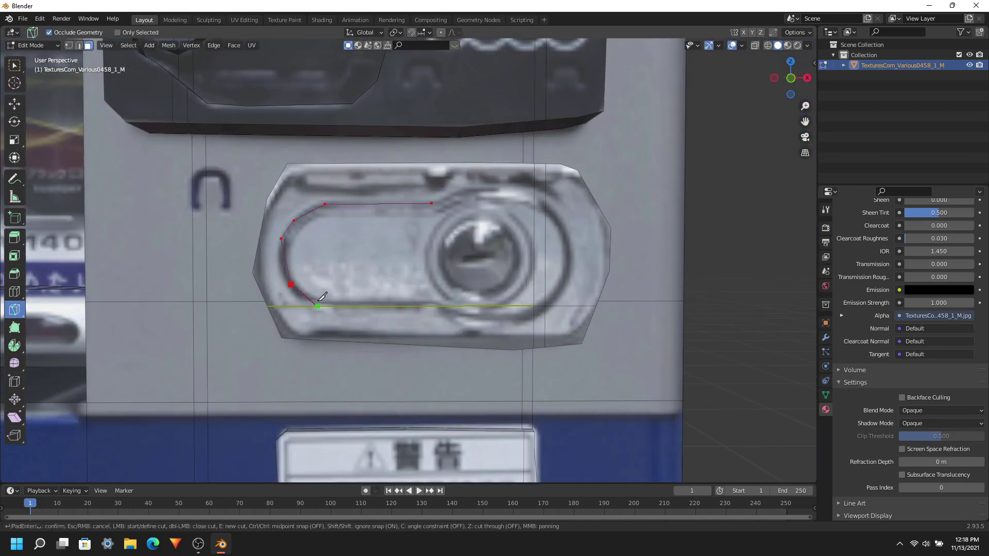
left_click(431, 203)
key("Return")
Knife-cut around the round lock on the metal plate and apply the cut
left_click(441, 269)
key("Return")
key("shift+space")
key("g")
Extrude the metal plate's inner area inward together with the lock, and start extruding the lock face
middle_click_drag(464, 255, 369, 260)
left_click(369, 260)
left_click(467, 271, "shift")
key("e")
right_click(471, 272)
key("e")
right_click(471, 273)
key("ctrl+z")
key("e")
left_click(452, 275)
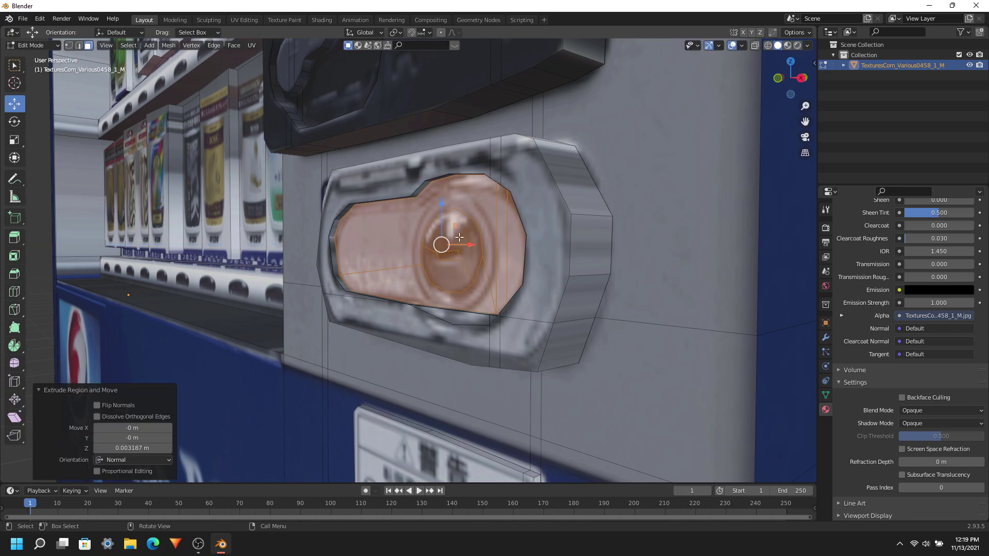
left_click(458, 239)
key("e")
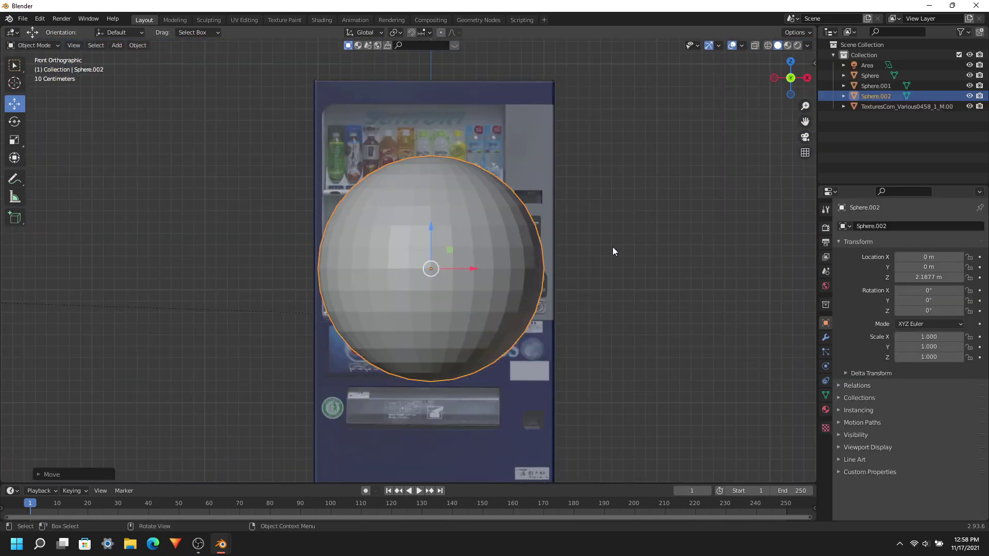
Scale the sphere to about 0.087 and move it over the orange can at the end of the middle shelf
key("s")
left_click(449, 265)
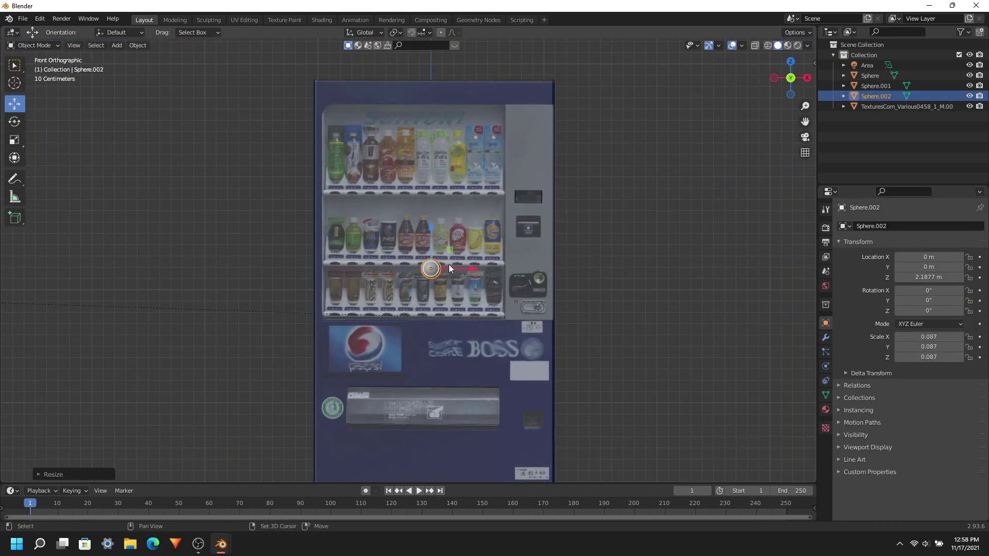
scroll(449, 264, "up", 5)
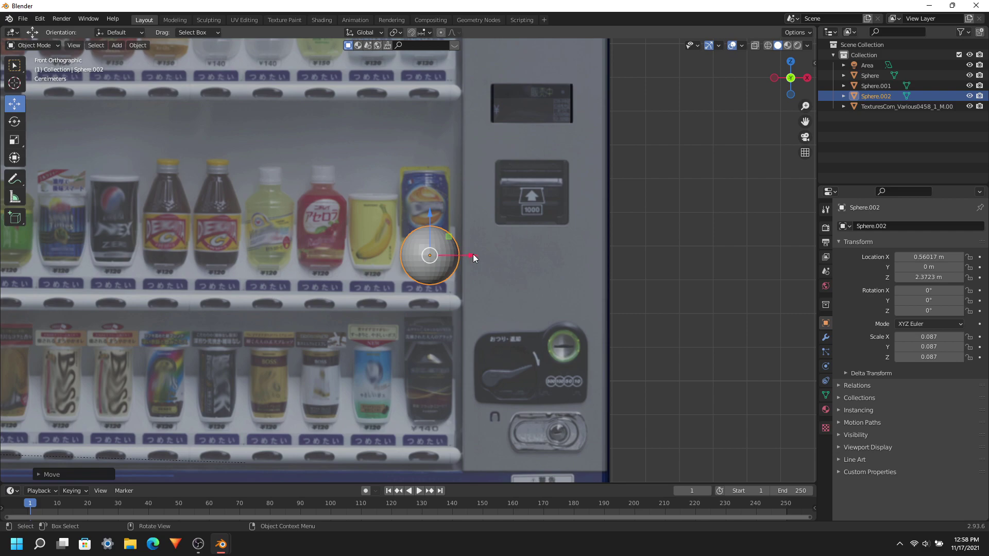
left_click_drag(473, 254, 470, 255)
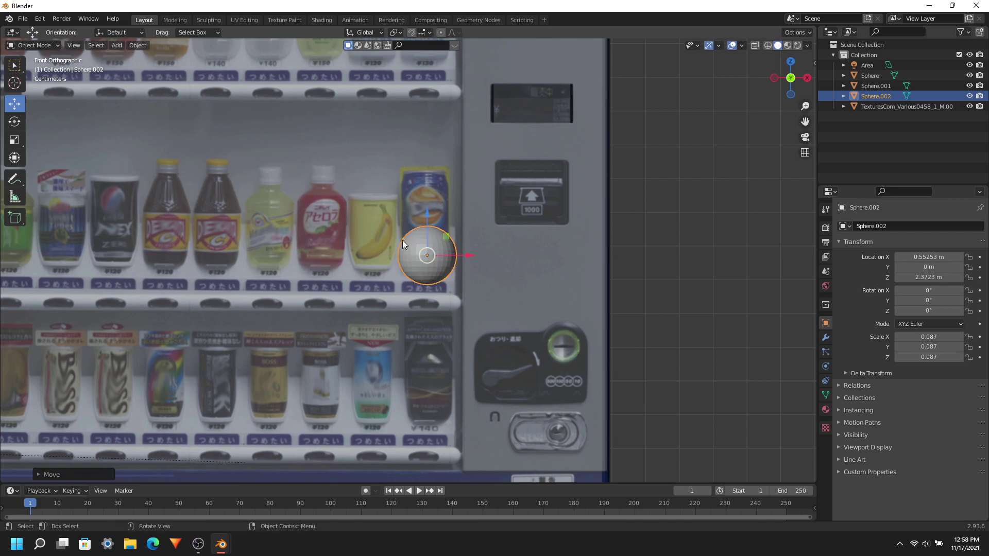
Select the sphere's upper faces in wireframe and move them up along Z to the height of the can
key("Tab")
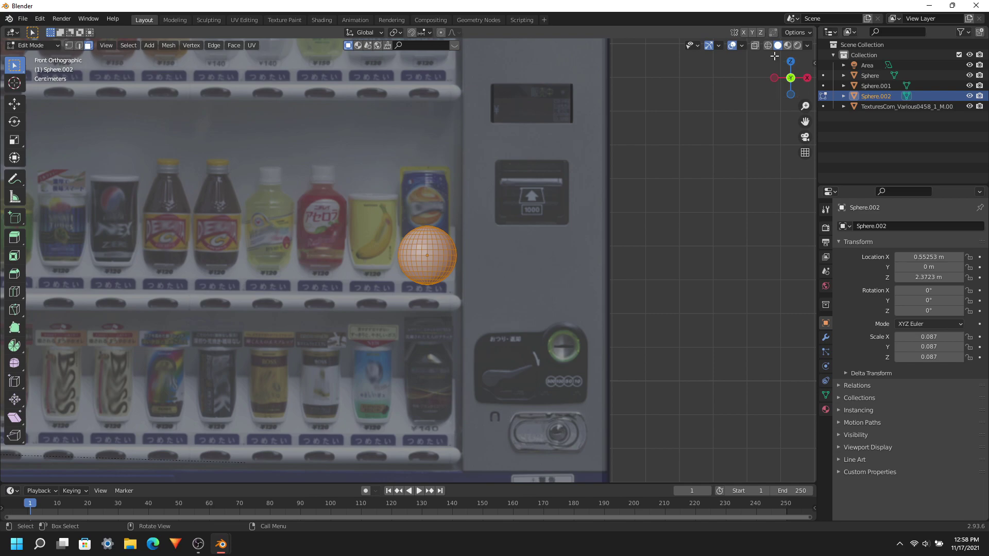
left_click(768, 46)
left_click_drag(386, 218, 500, 242)
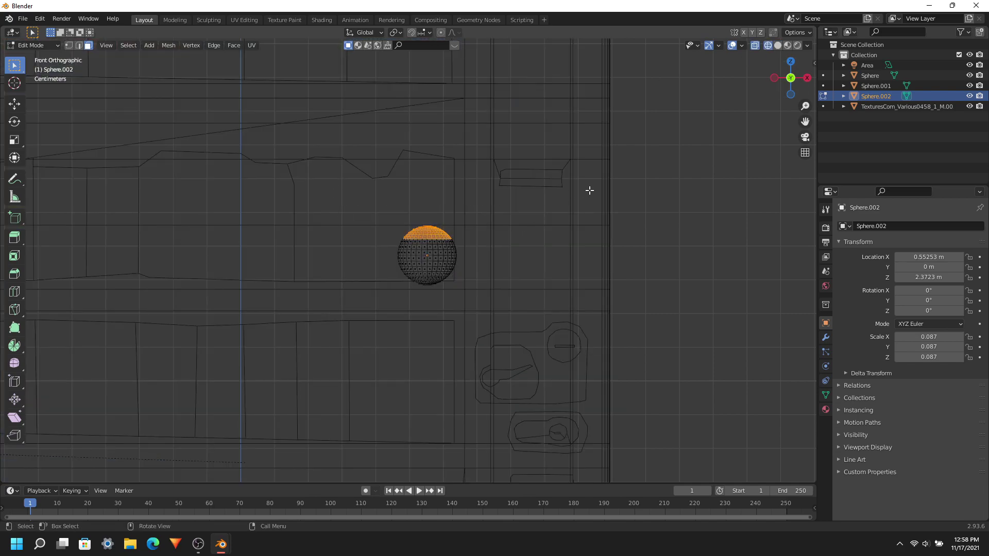
left_click_drag(300, 214, 511, 247)
left_click(13, 104)
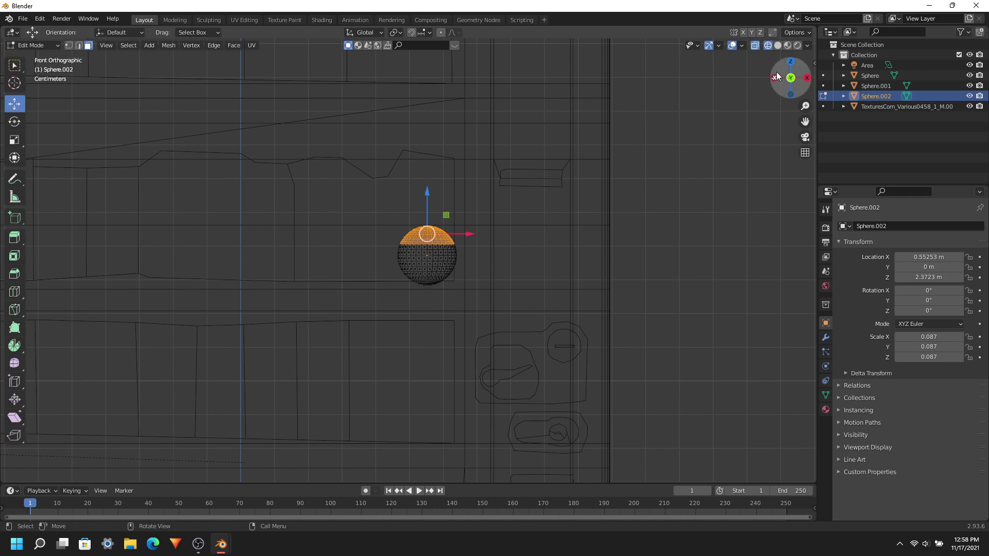
left_click(778, 46)
left_click_drag(426, 194, 426, 122)
Flatten the capsule's lower end along Z and scale the bottle shape in depth along Y
key("shift+z")
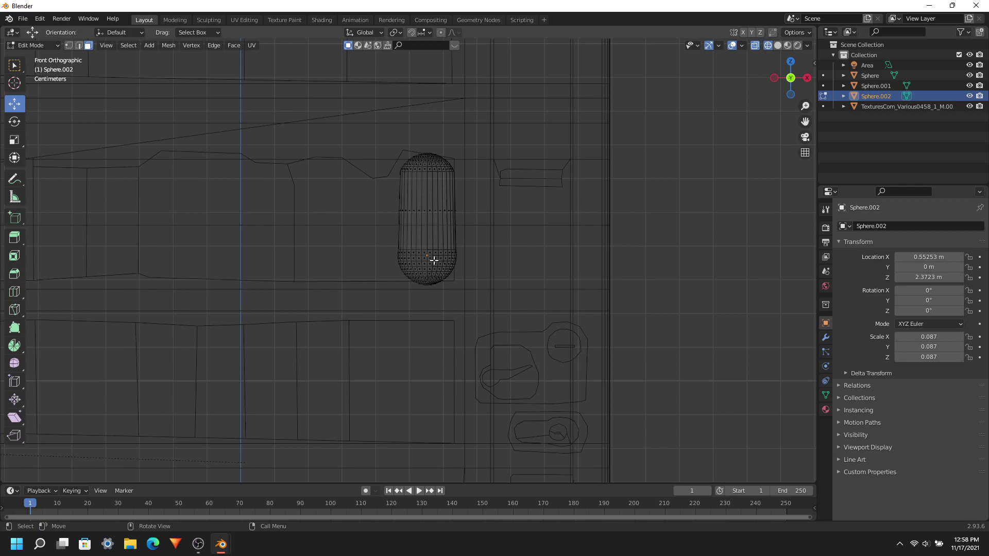
left_click_drag(429, 274, 521, 296)
key("shift+z")
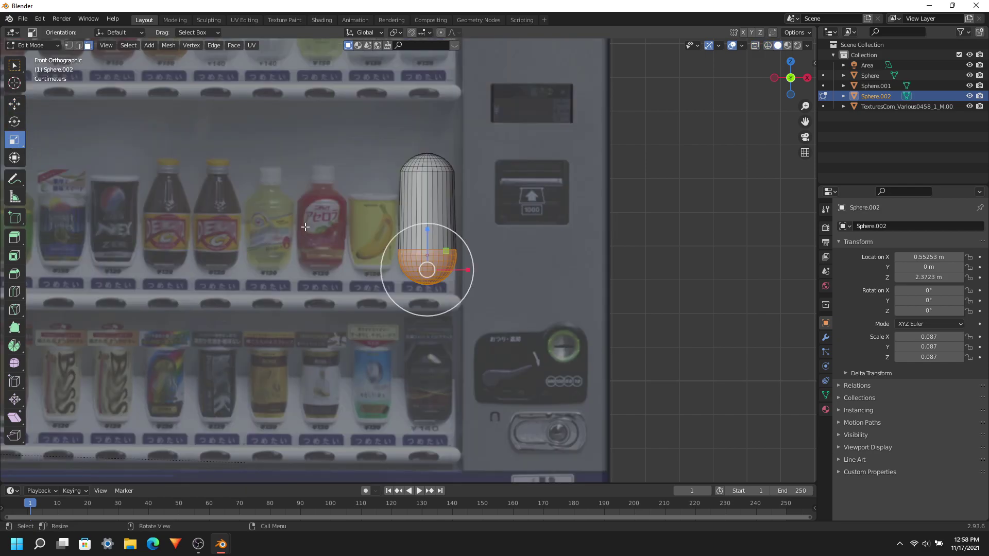
left_click_drag(428, 231, 425, 265)
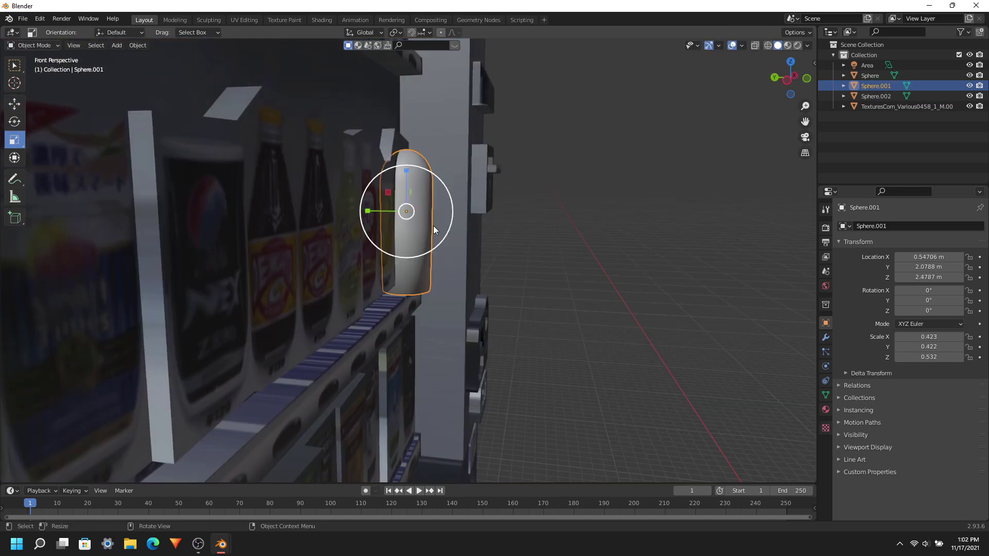
left_click_drag(388, 211, 379, 209)
left_click(586, 240)
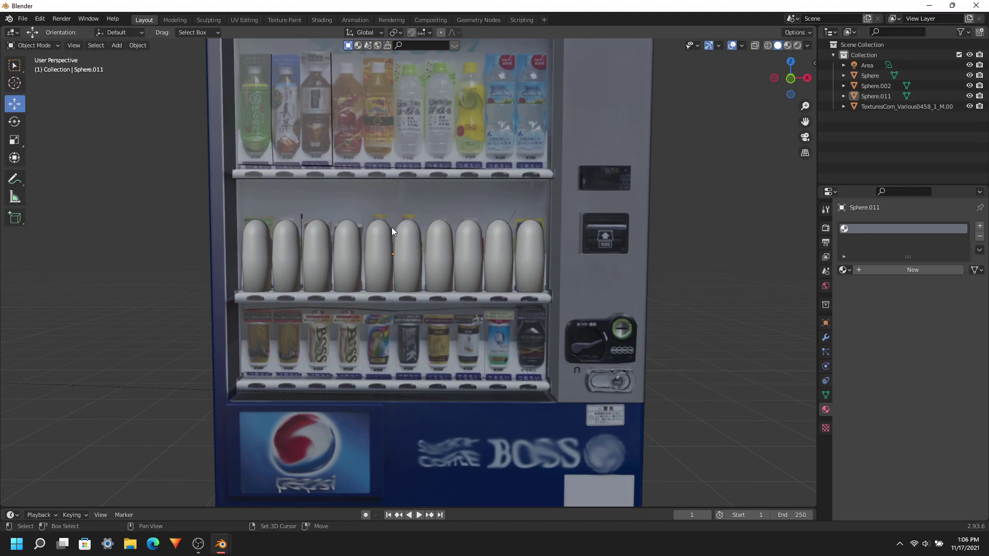
Add a camera and align it to the current front view of the vending machine
key("shift+a")
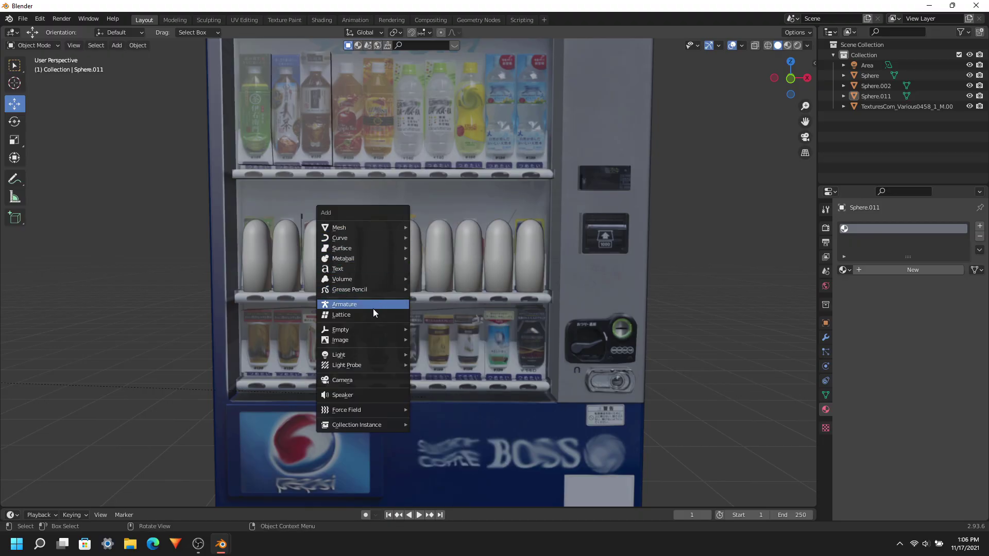
left_click(361, 379)
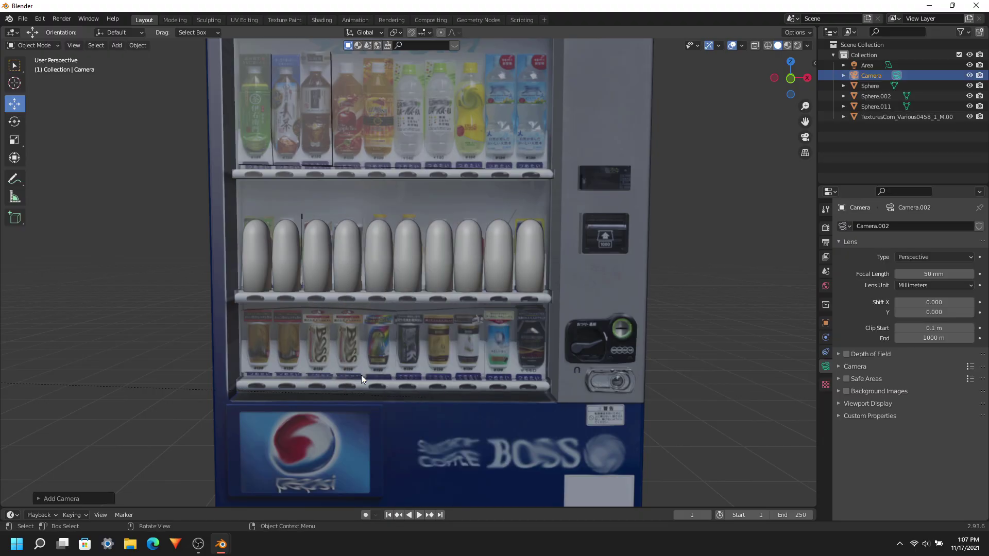
key("ctrl+alt+KP_0")
key("shift+grave")
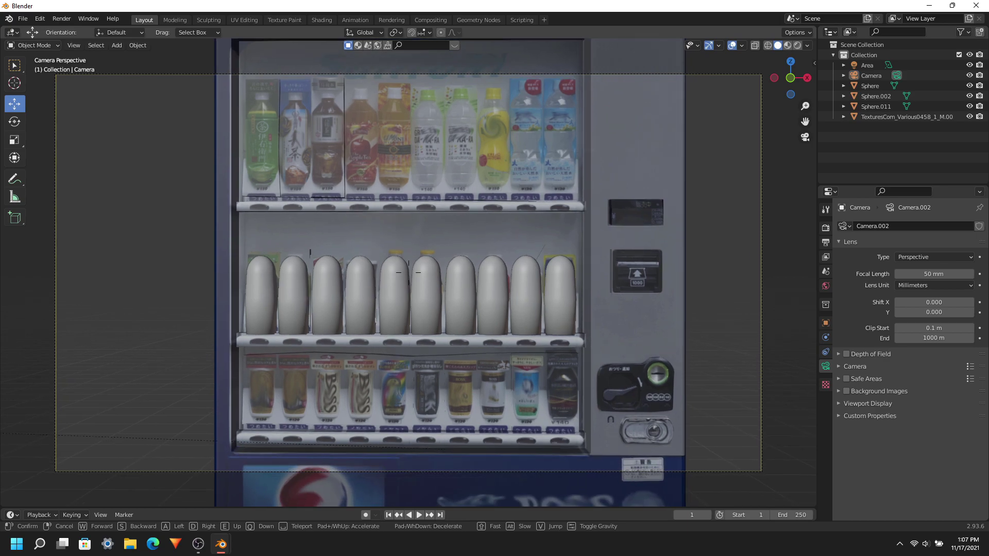
left_click(446, 273)
Assign the existing material TexturesCom_Various0458_1_M.002 to the row of capsule bottles
left_click(520, 301)
left_click(427, 295)
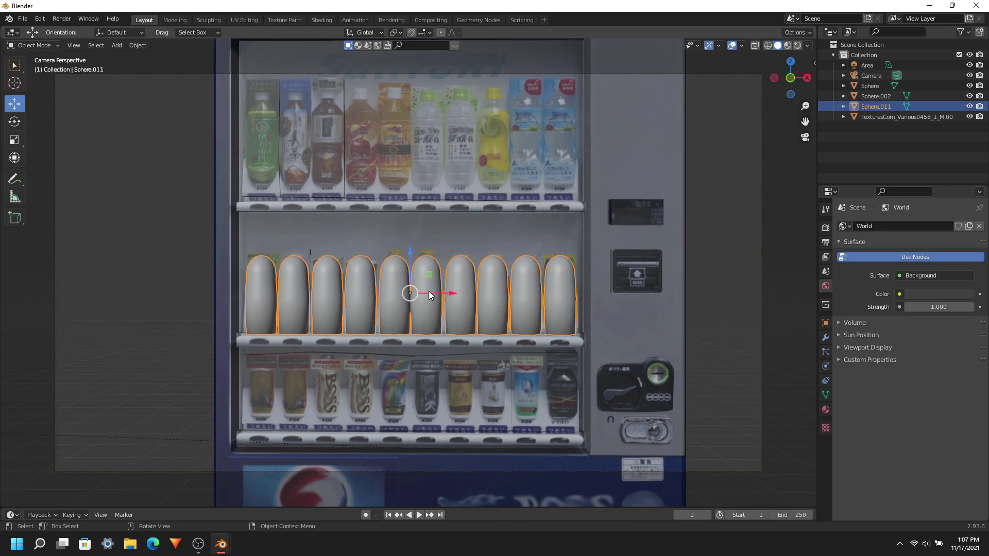
left_click(825, 409)
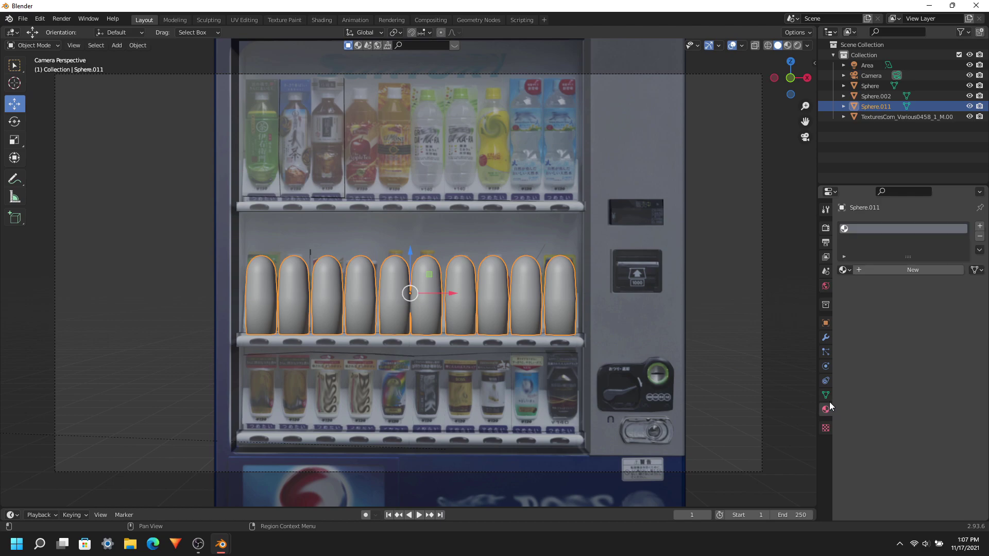
left_click(884, 274)
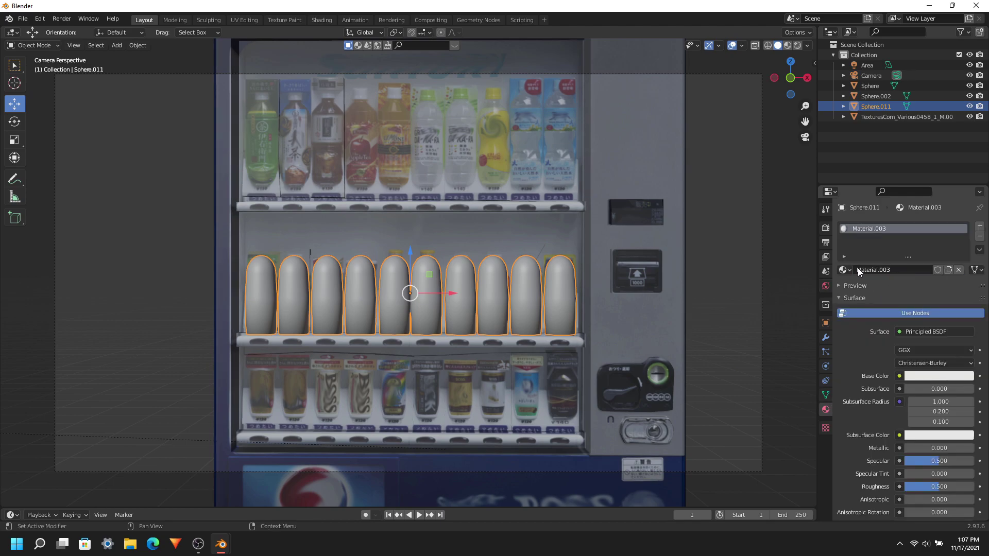
left_click(844, 269)
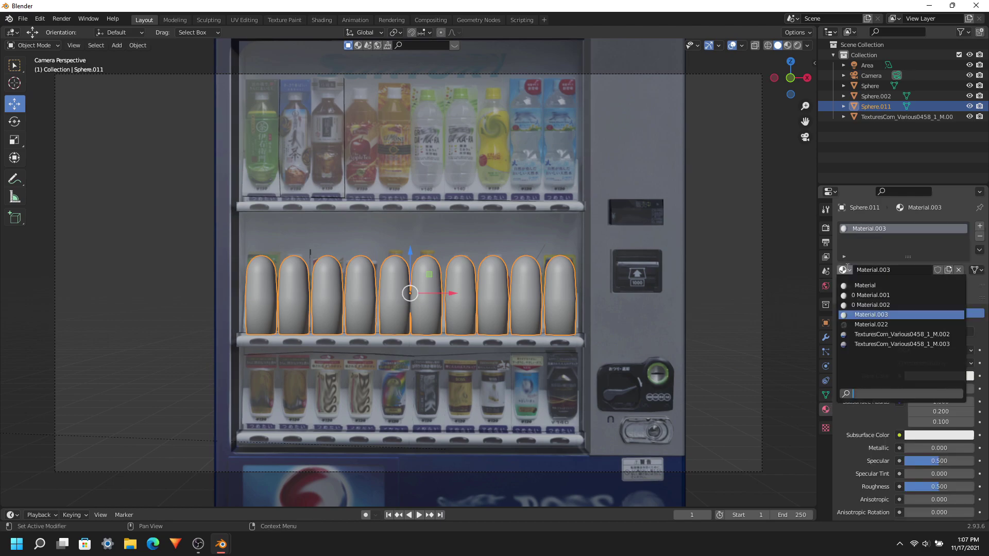
left_click(857, 335)
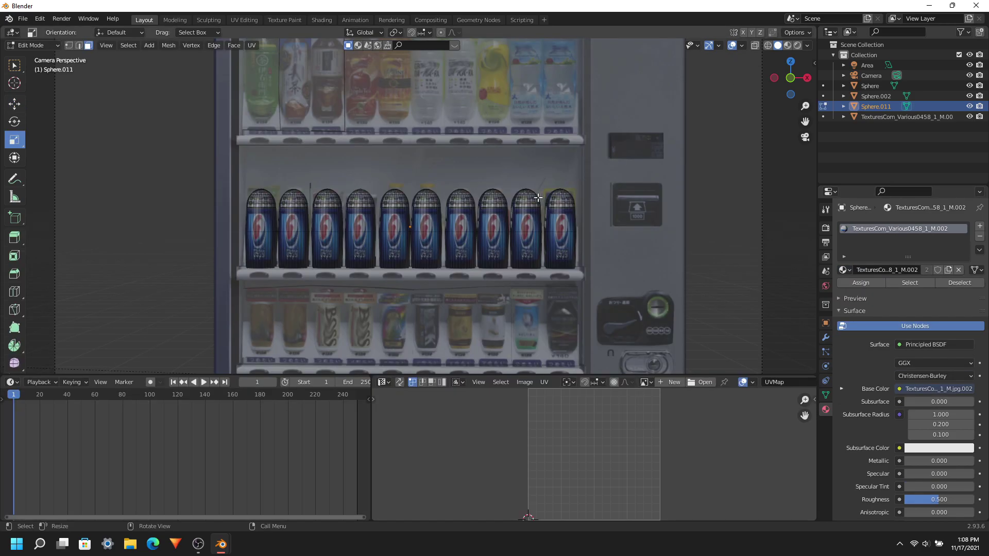
Select the whole bottle row and move its UVs onto the middle shelf's drinks in the photo
key("a")
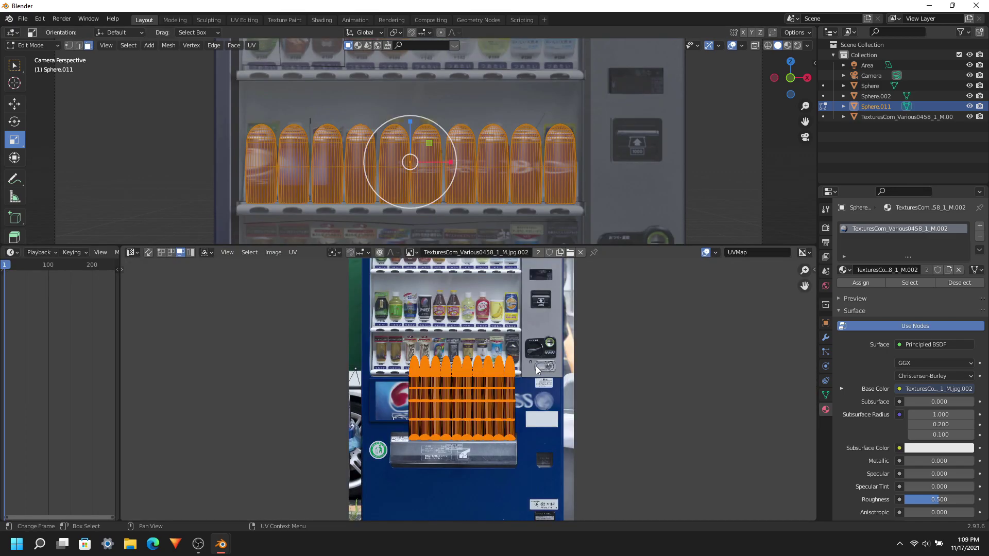
left_click(124, 270)
left_click(134, 346)
scroll(447, 487, "up", 3)
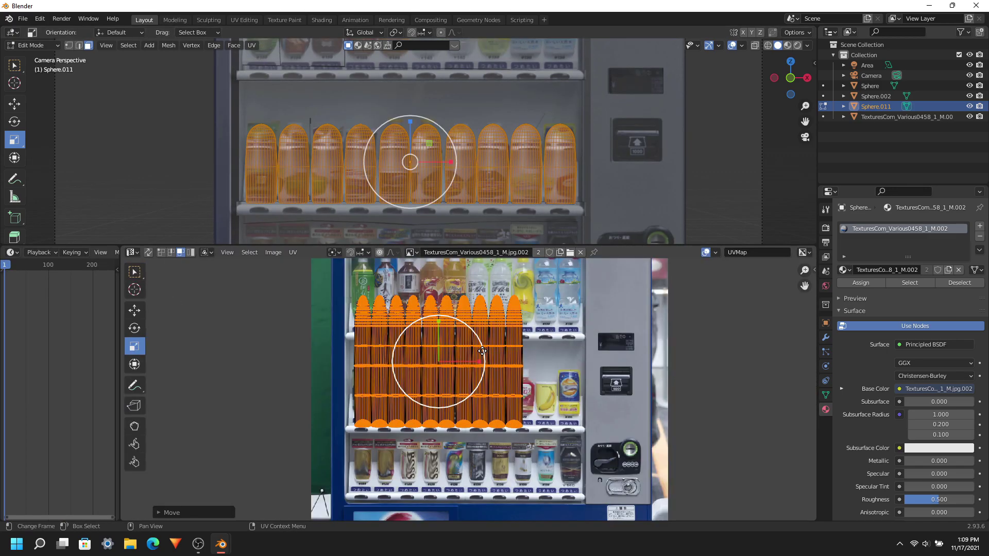
left_click_drag(430, 314, 498, 393)
Scale and nudge the bottle row's UVs until each capsule matches its own drink on the middle shelf
left_click(134, 310)
left_click(134, 346)
left_click(134, 310)
left_click(134, 346)
left_click(134, 310)
left_click_drag(456, 392, 507, 392)
left_click(476, 392)
key("s")
left_click(134, 310)
left_click_drag(464, 353, 464, 351)
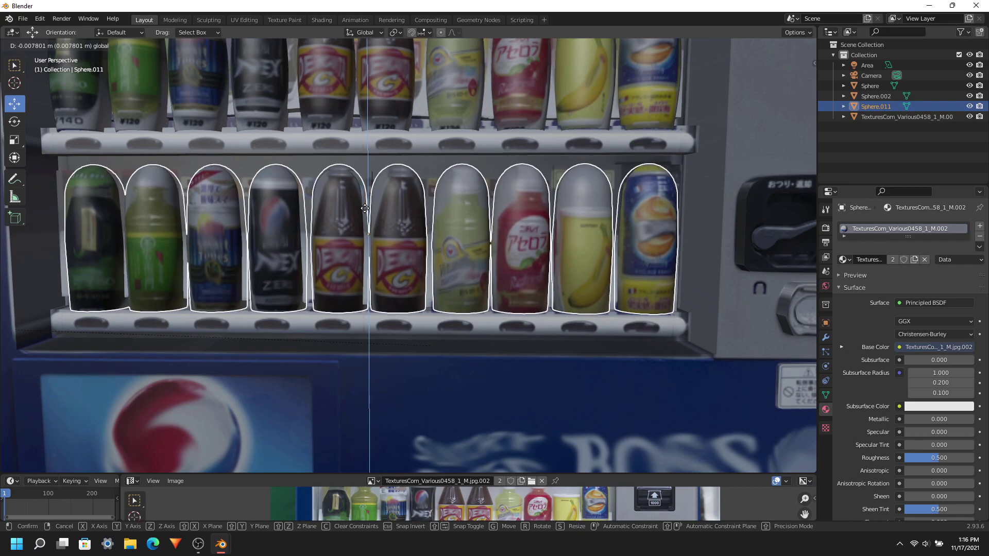
Lower the duplicated bottle row along Z onto the bottom shelf
key("g")
key("z")
left_click(360, 212)
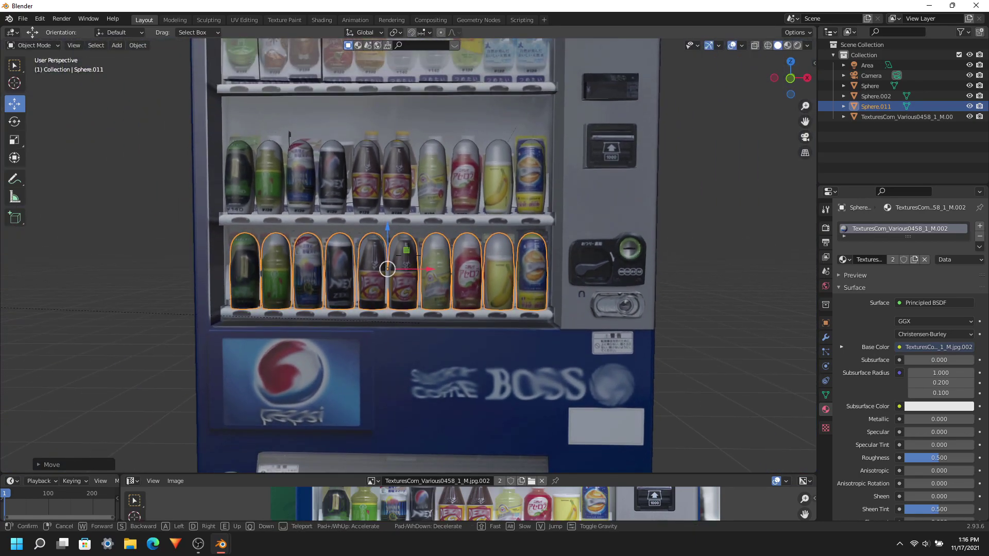
Enlarge the UV editor and move the lower row's UVs down onto the bottom shelf's cans in the photo
key("Tab")
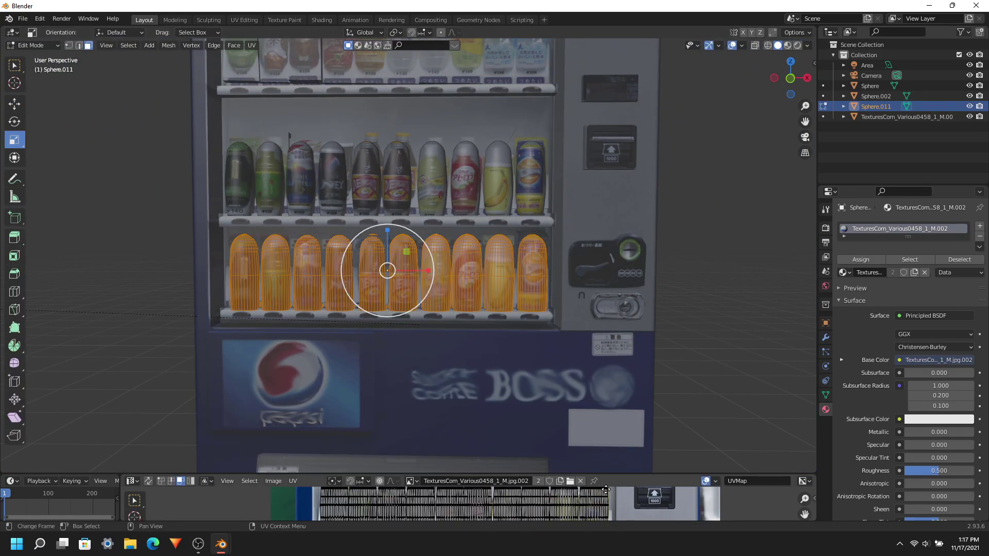
left_click_drag(618, 474, 566, 215)
key("a")
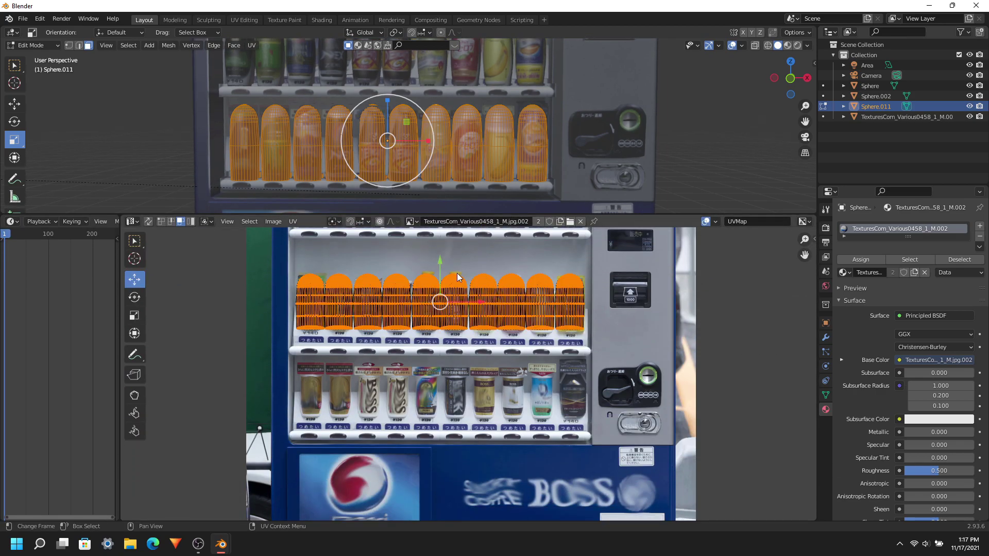
left_click_drag(440, 264, 400, 350)
Scale the lower row's UVs vertically and shift them to fit the bottom shelf's cans
left_click(133, 315)
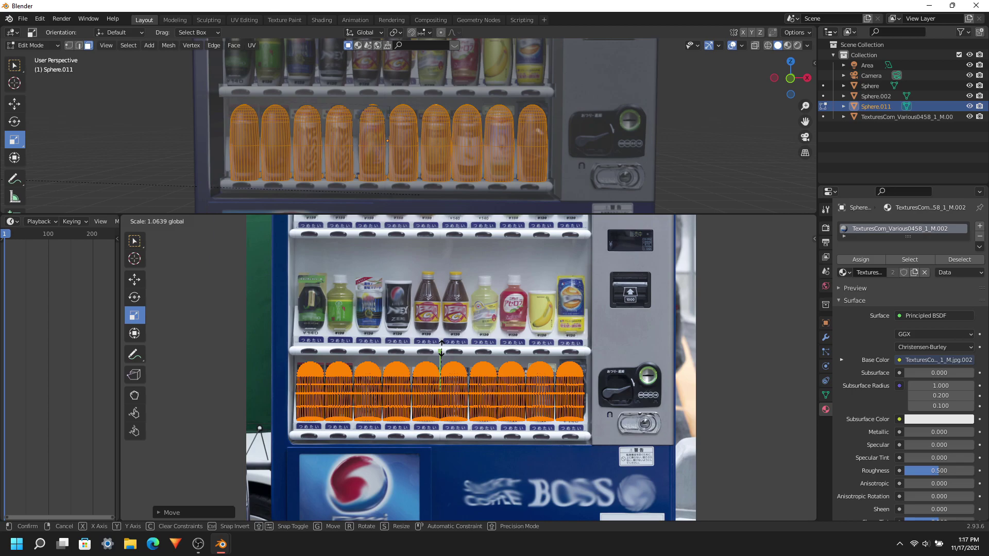
left_click(133, 279)
left_click_drag(441, 353, 435, 346)
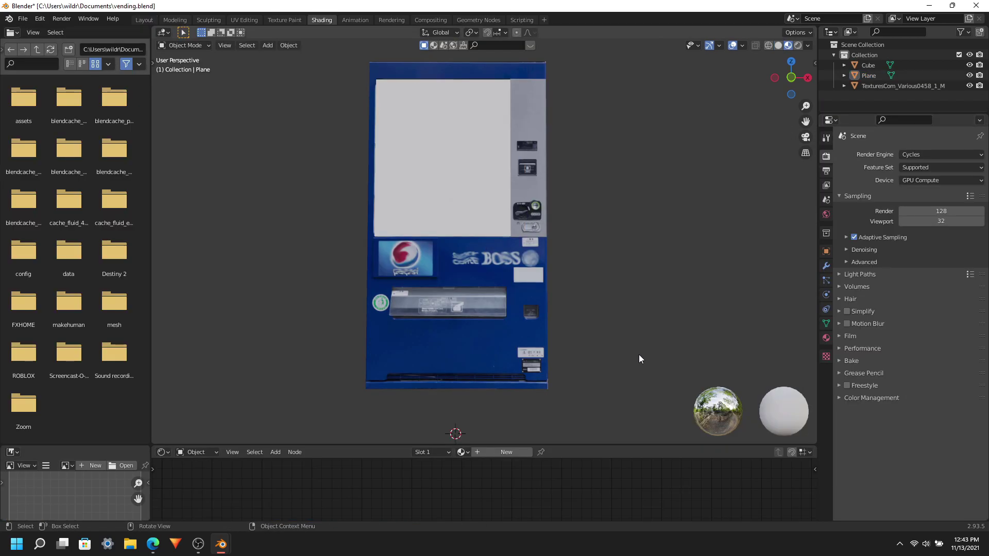
Enlarge the shader editor and create a new material for the window plane
left_click_drag(591, 445, 591, 295)
left_click(505, 305)
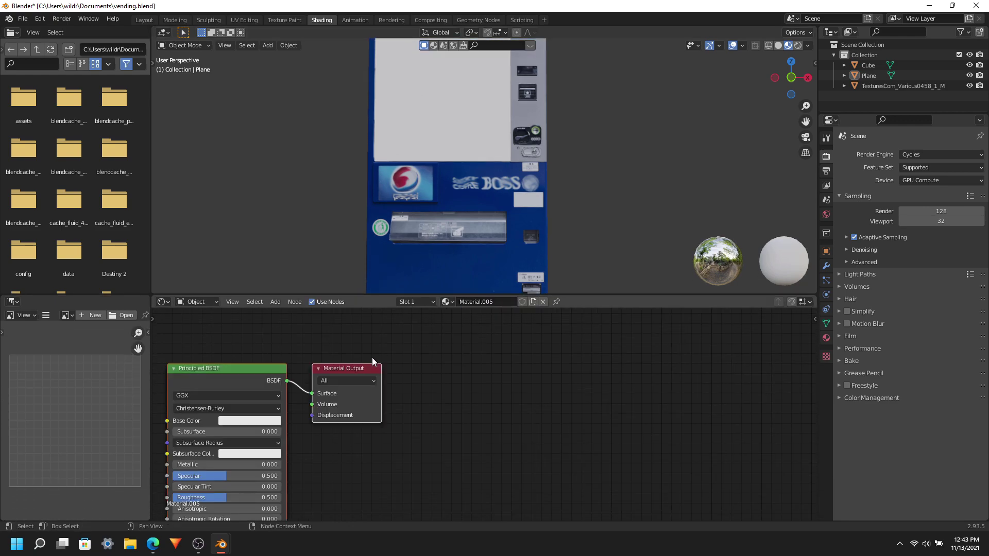
scroll(357, 360, "down", 5)
middle_click_drag(363, 405, 448, 340)
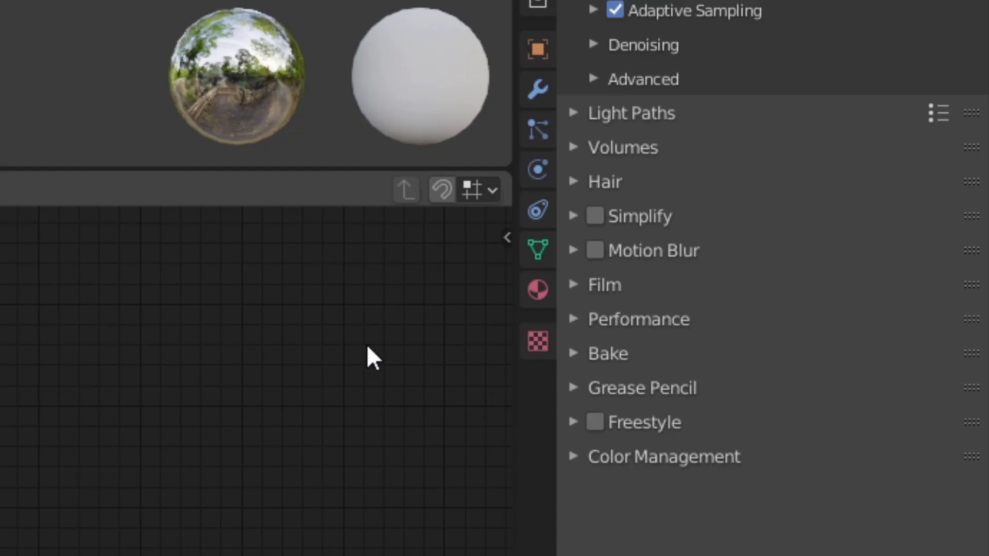
Open the blend mode choices in the viewport display settings of the window plane's material
left_click(540, 289)
left_click(641, 349)
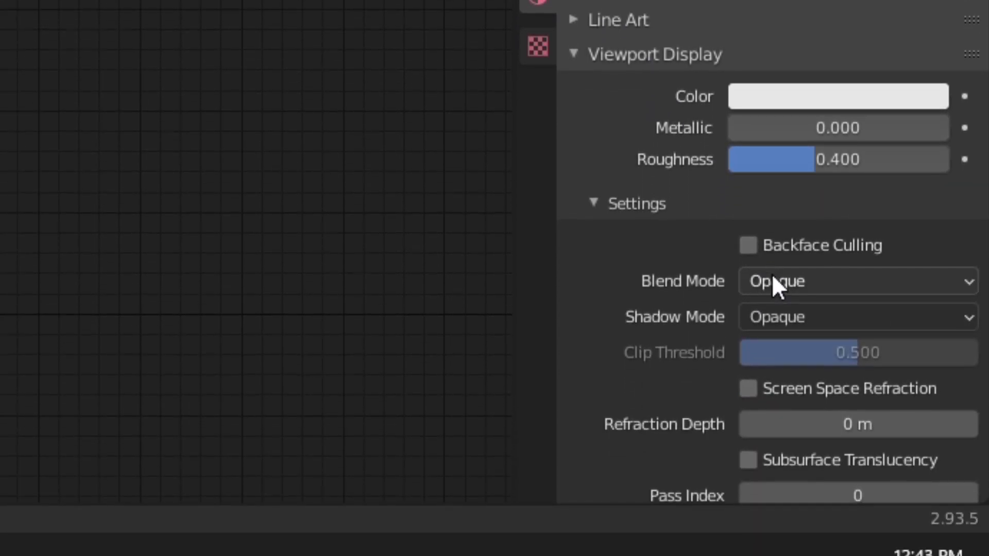
left_click(773, 281)
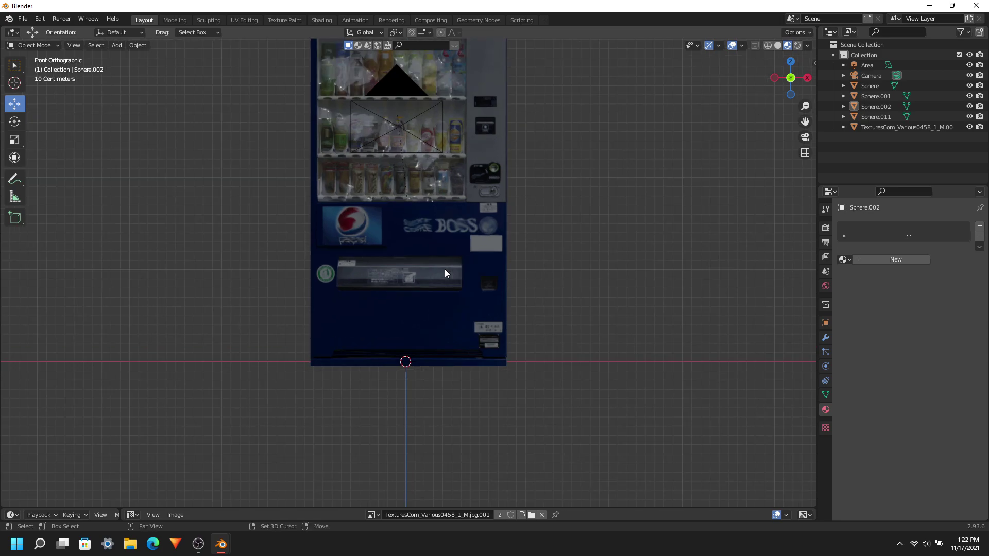
Add an area light, raise it along Z to the bottom edge of the display window and shift it slightly along X to center it
key("shift+a")
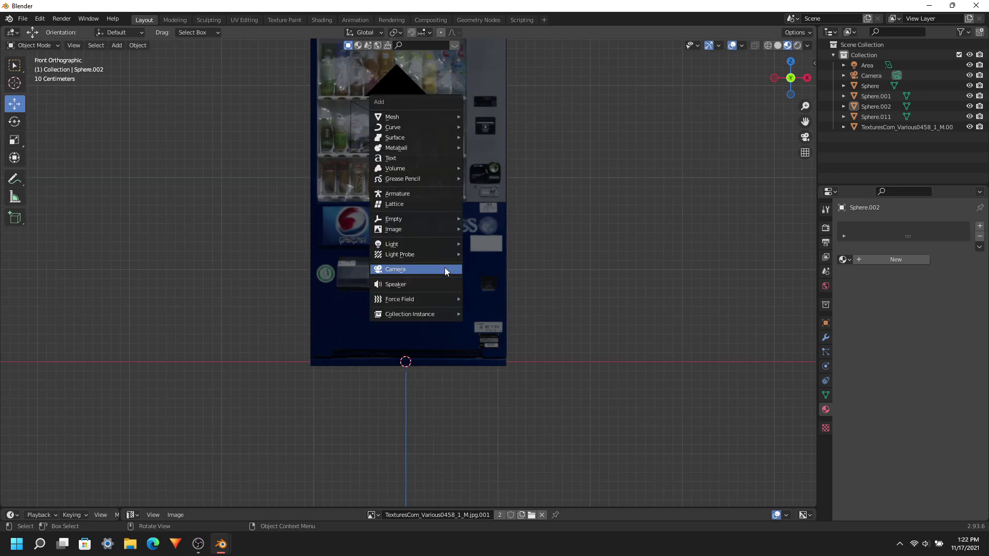
mouse_move(442, 243)
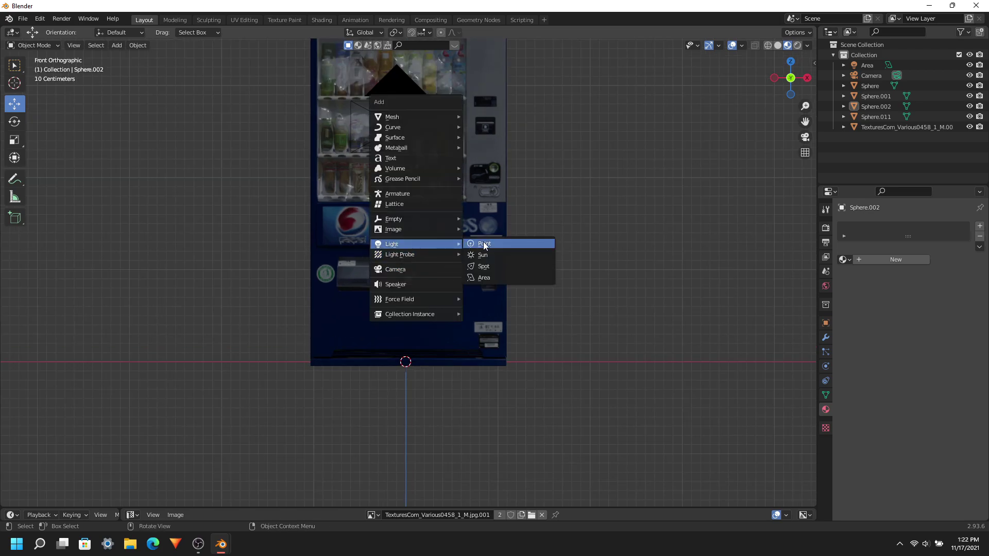
left_click(483, 280)
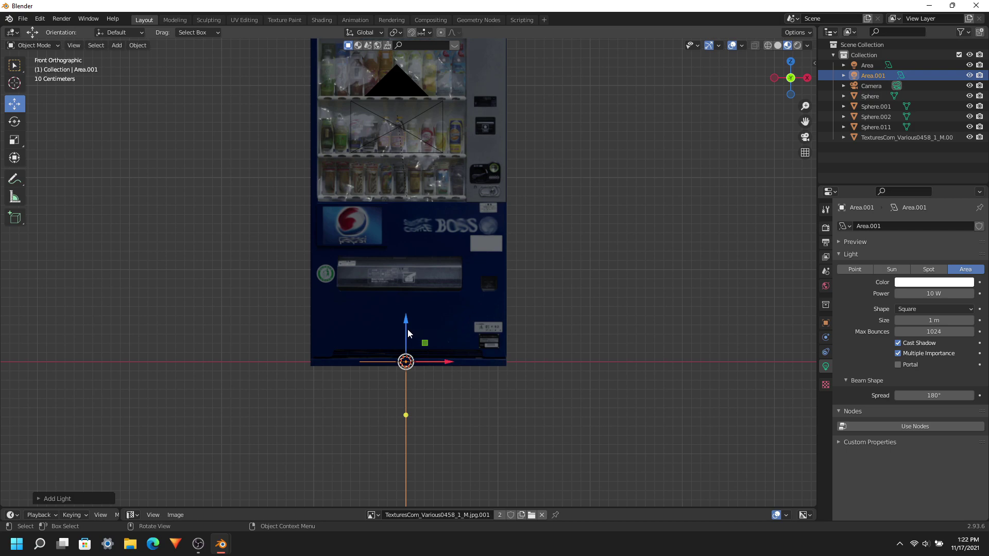
left_click_drag(408, 333, 435, 163)
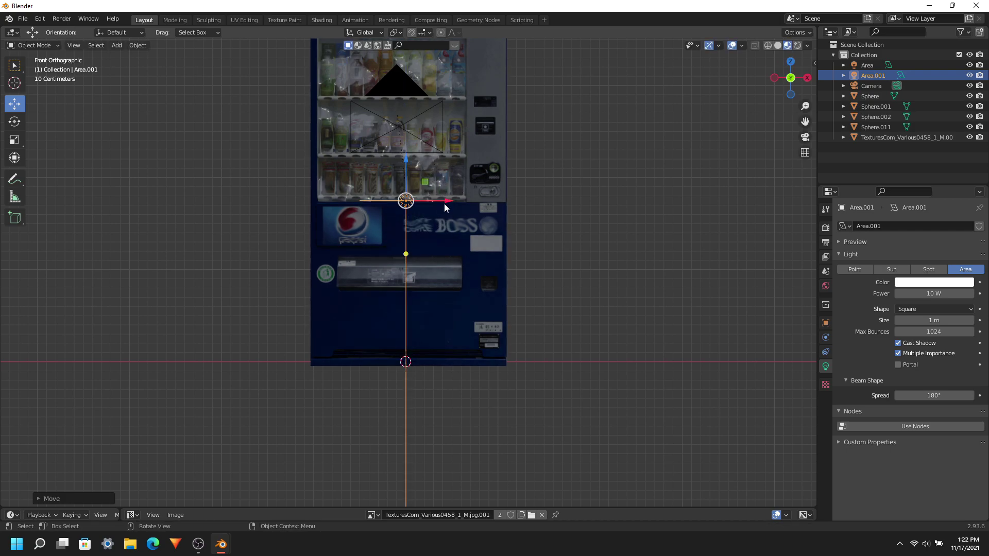
left_click_drag(445, 202, 437, 206)
key("KP_Decimal")
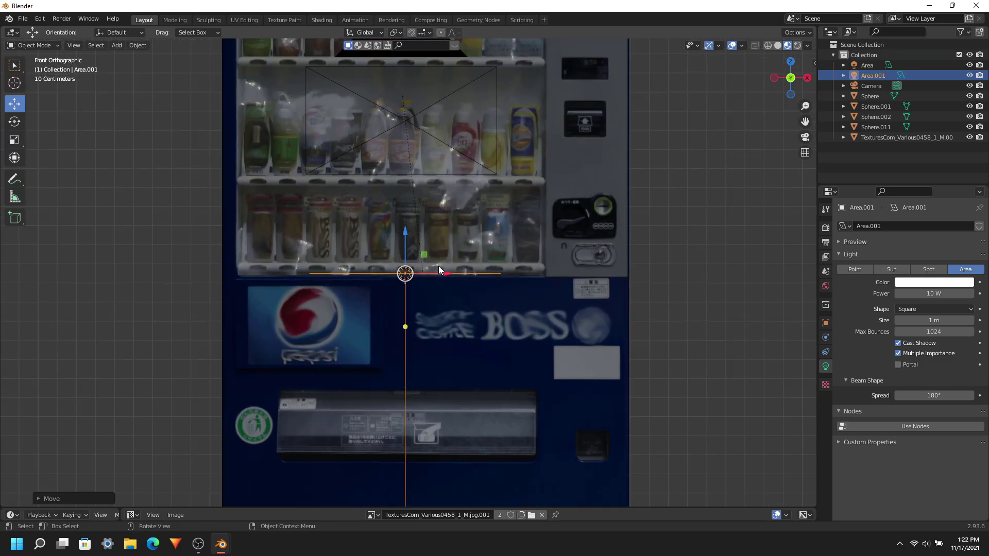
left_click_drag(444, 273, 443, 273)
Make the area light a Rectangle and place it inside the machine along Y, flipped -180° about the Y axis
left_click(927, 309)
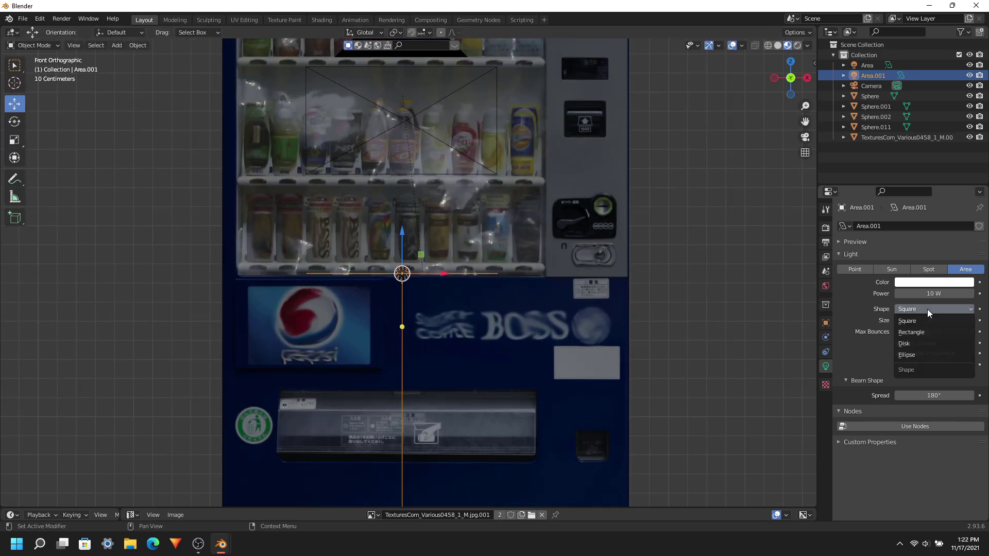
left_click(920, 333)
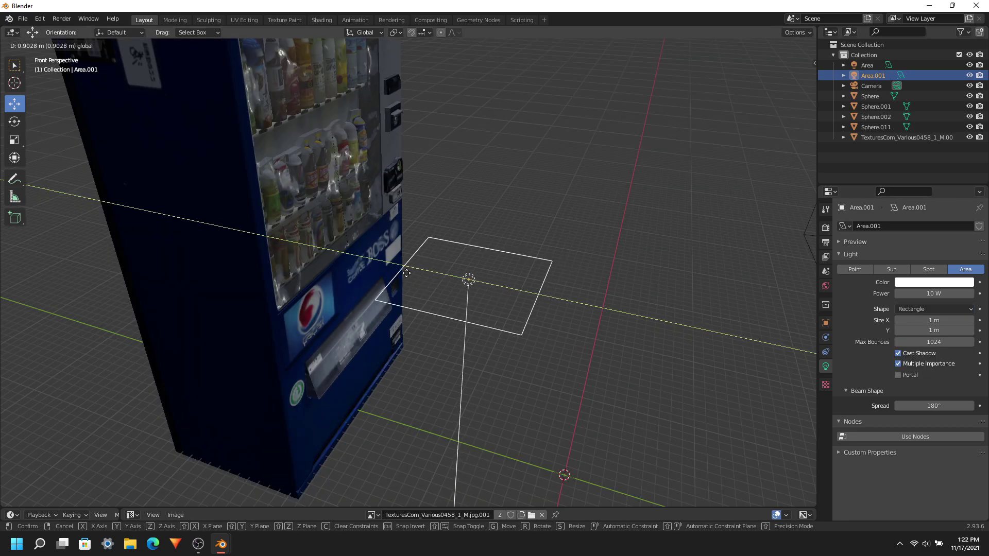
left_click_drag(419, 269, 286, 248)
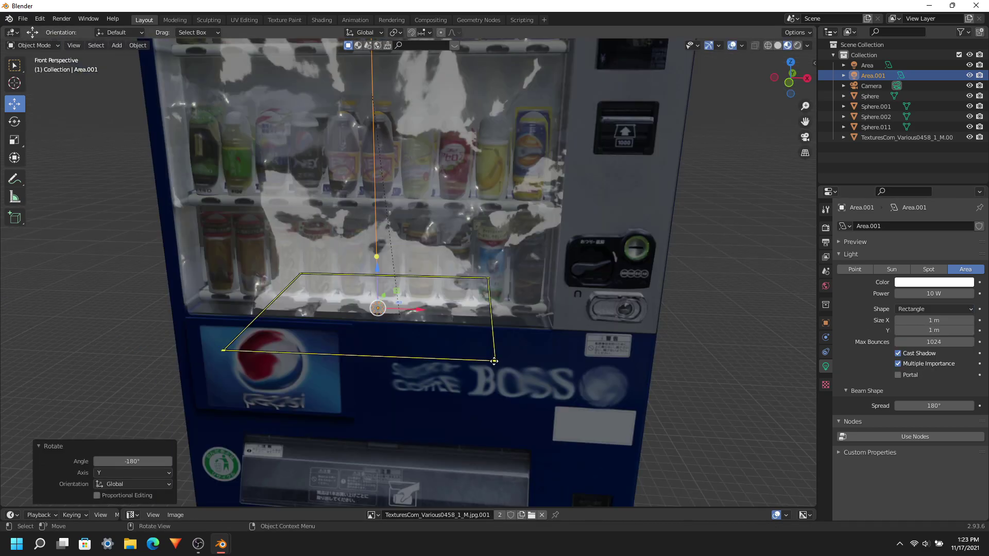
Resize the area light to 1.68 m by 0.0506 m along the display window's bottom edge and set its power to 1000 W
left_click_drag(495, 360, 608, 285)
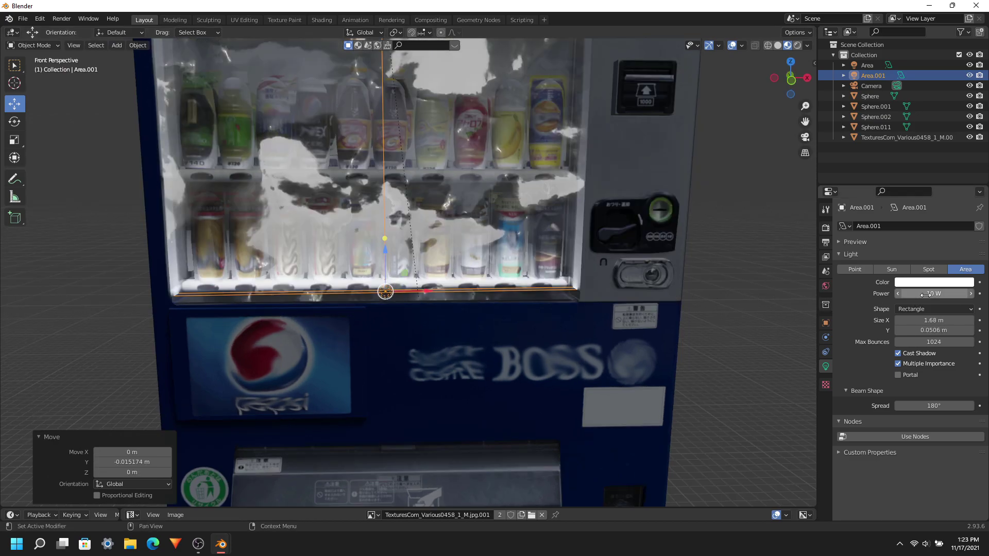
left_click(927, 295)
key("BackSpace")
key("BackSpace")
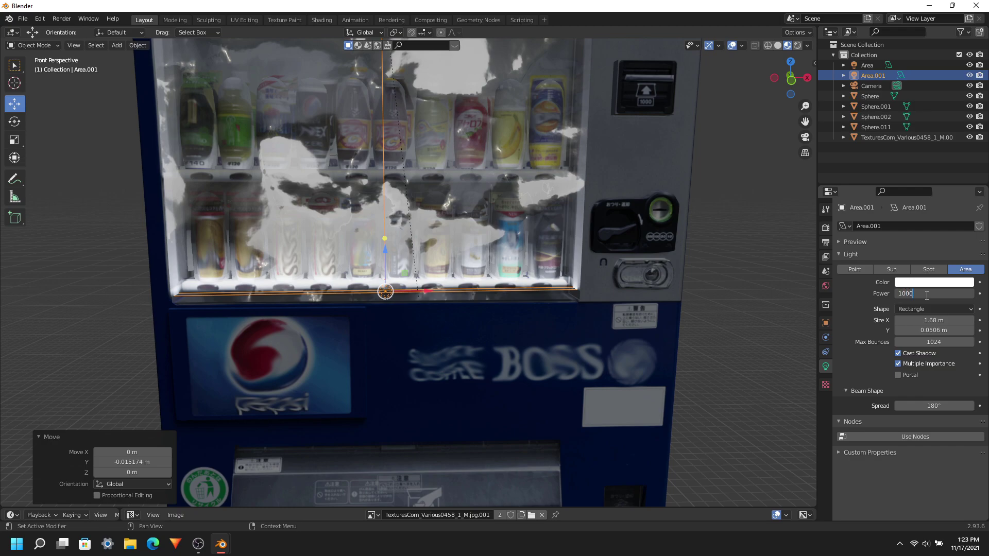
key("Return")
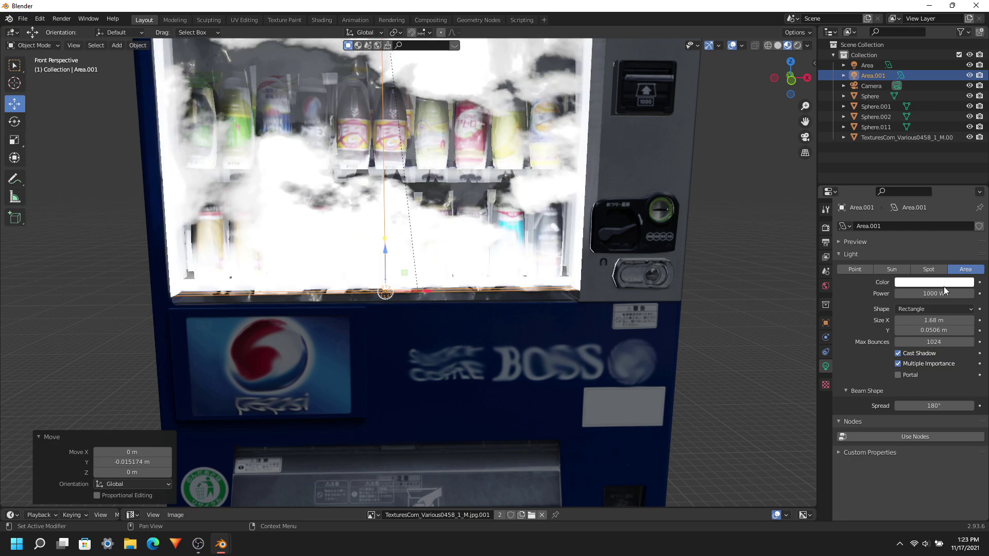